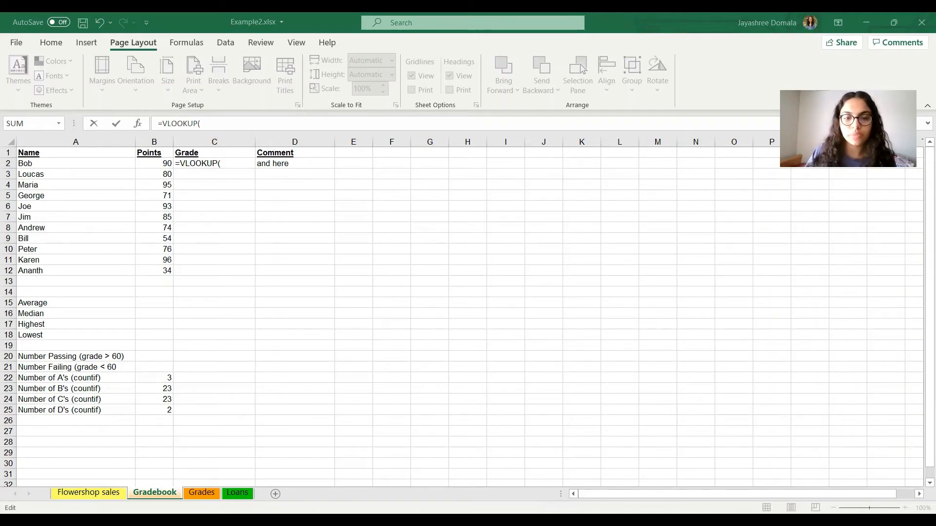
Use B2 as the lookup value in C2's VLOOKUP formula and check the argument order on the Google Slides worksheet slide.
left_click(222, 164)
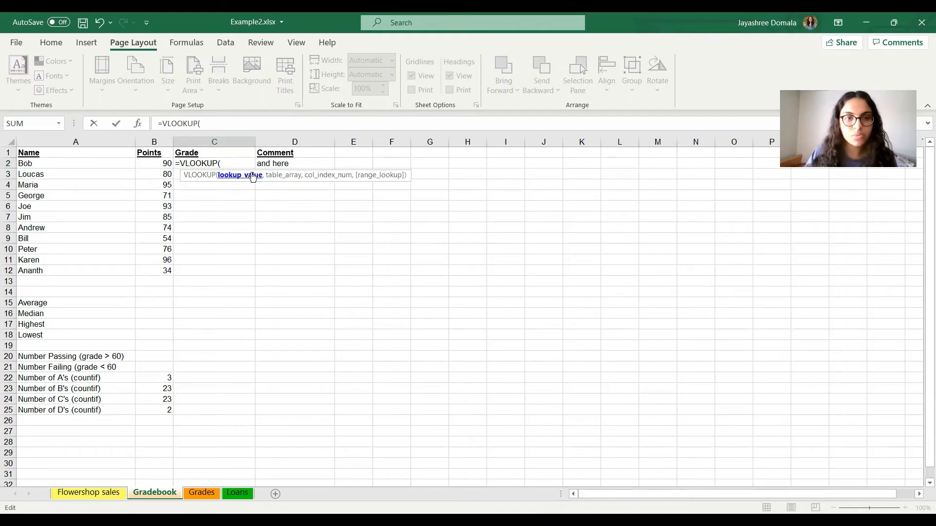
key("Left")
type(",")
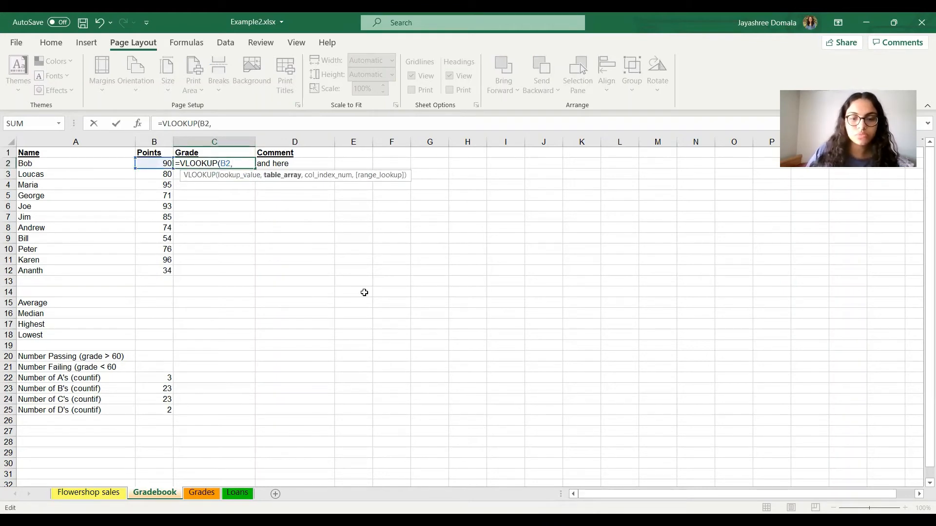
left_click(540, 484)
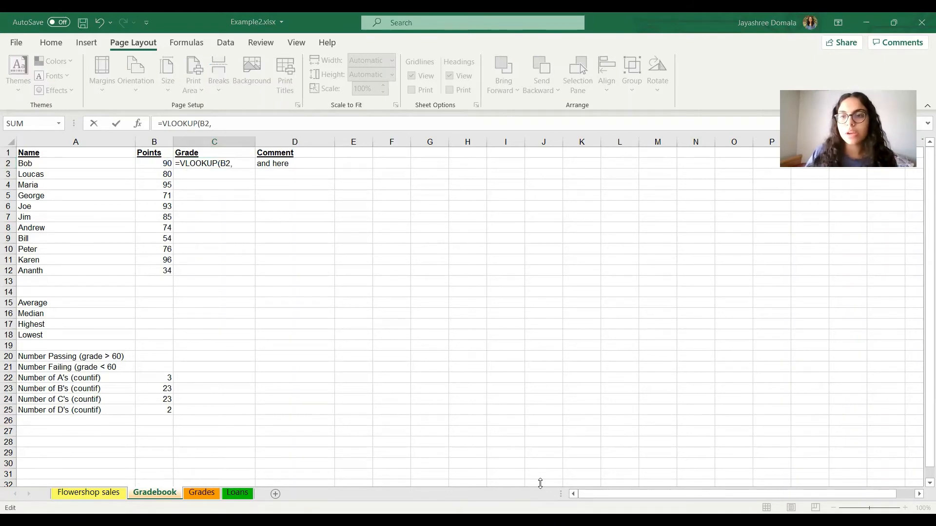
key("alt+Tab")
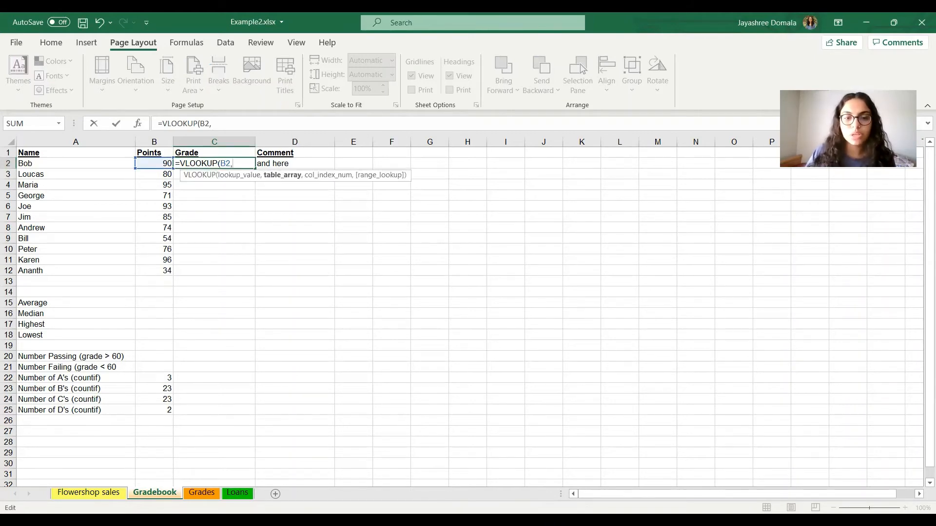
key("alt+Tab")
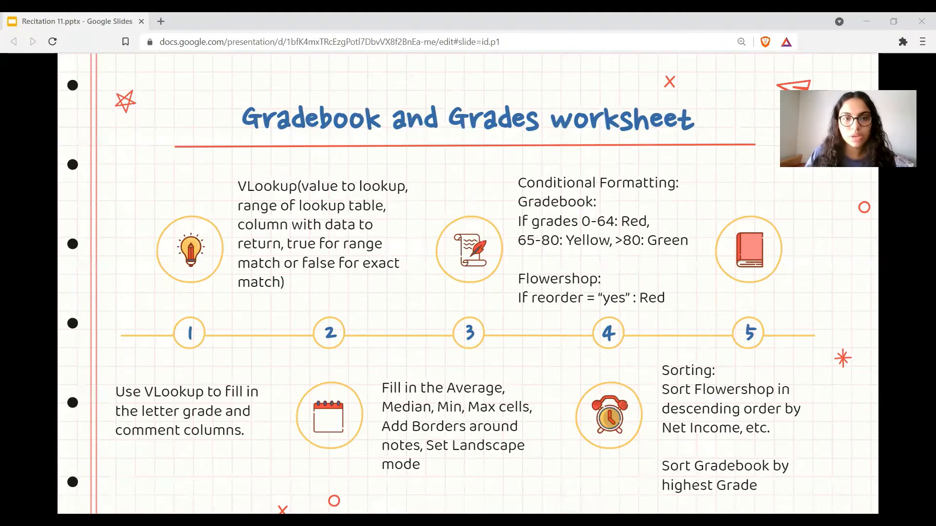
key("alt+Tab")
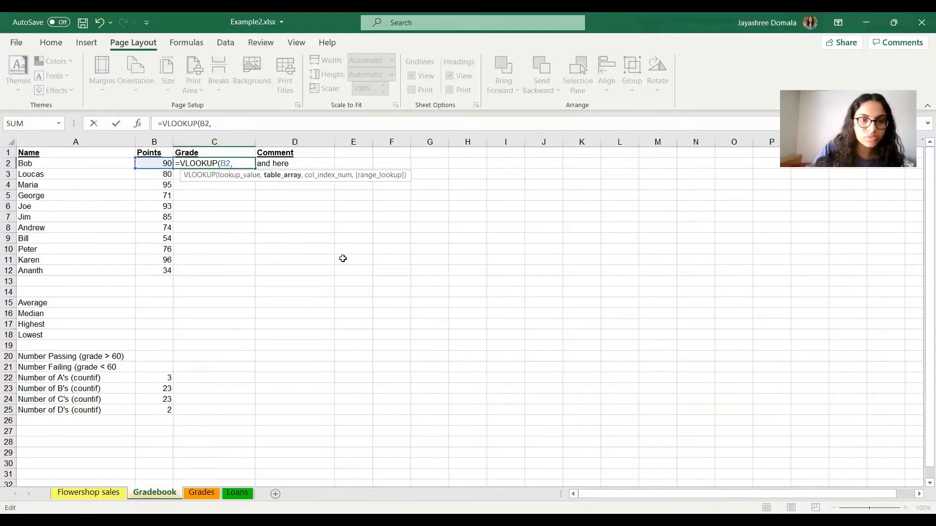
Begin the VLOOKUP table array argument in C2 with the sheet reference Grades!
type("GRADES")
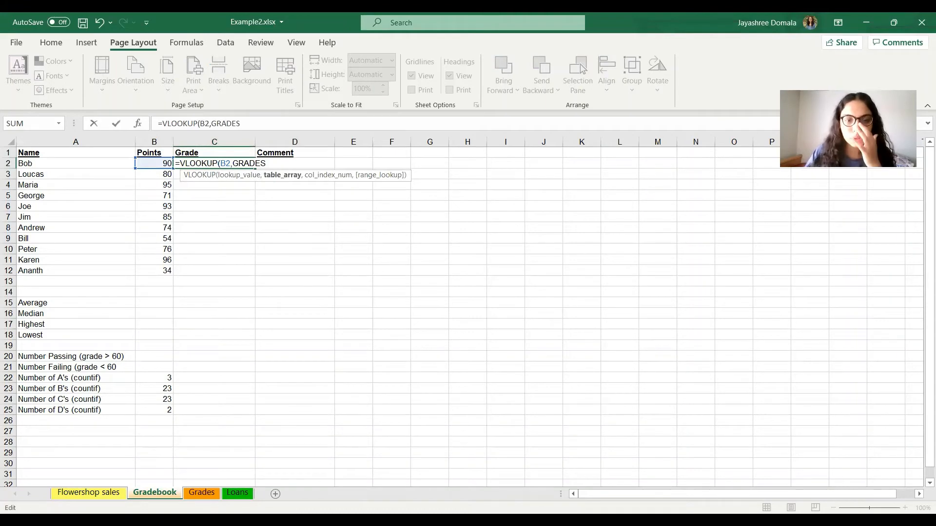
key("BackSpace")
key("BackSpace")
key("BackSpace")
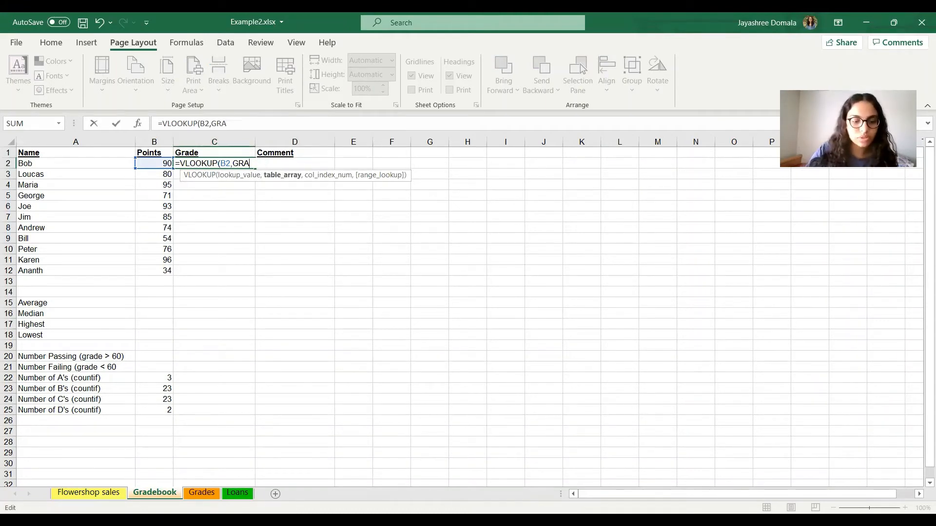
key("BackSpace")
key("BackSpace")
type("rades")
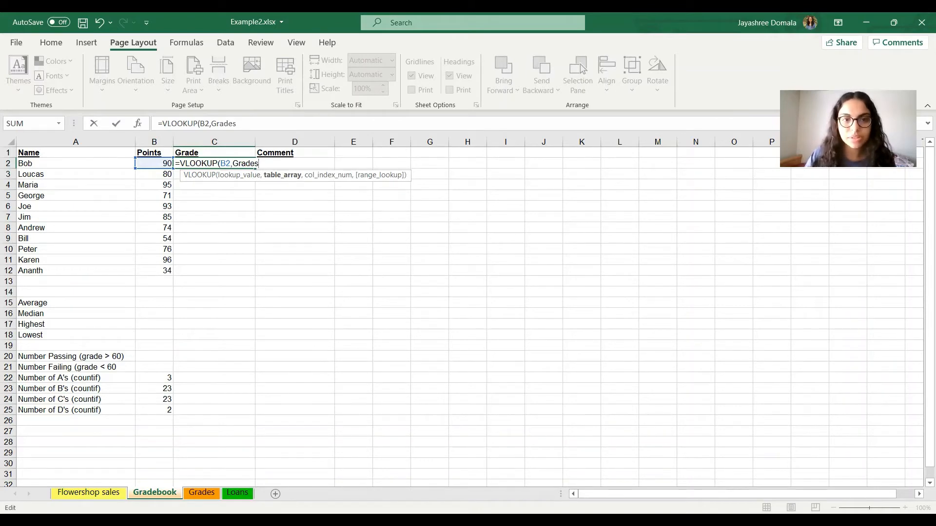
type("!")
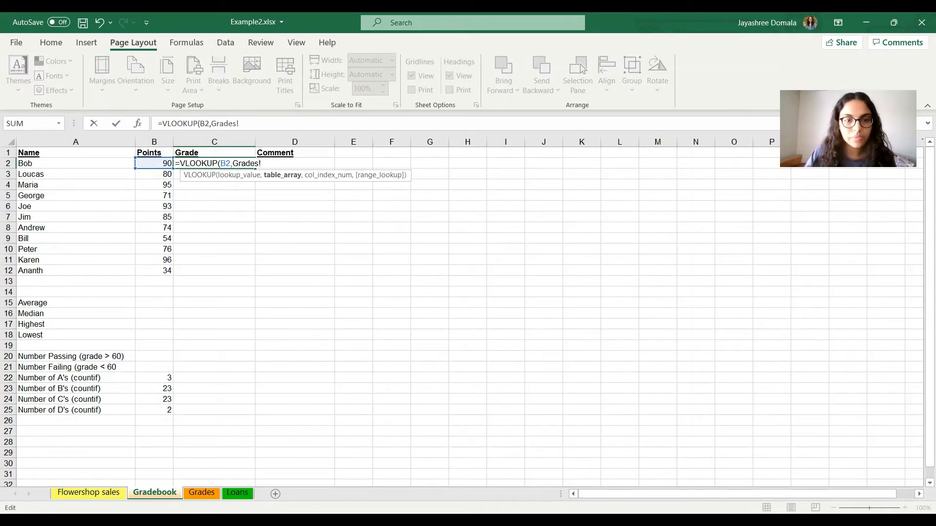
Try to pick cell A4 on the Grades sheet as the absolute start of the lookup table range.
left_click(203, 492)
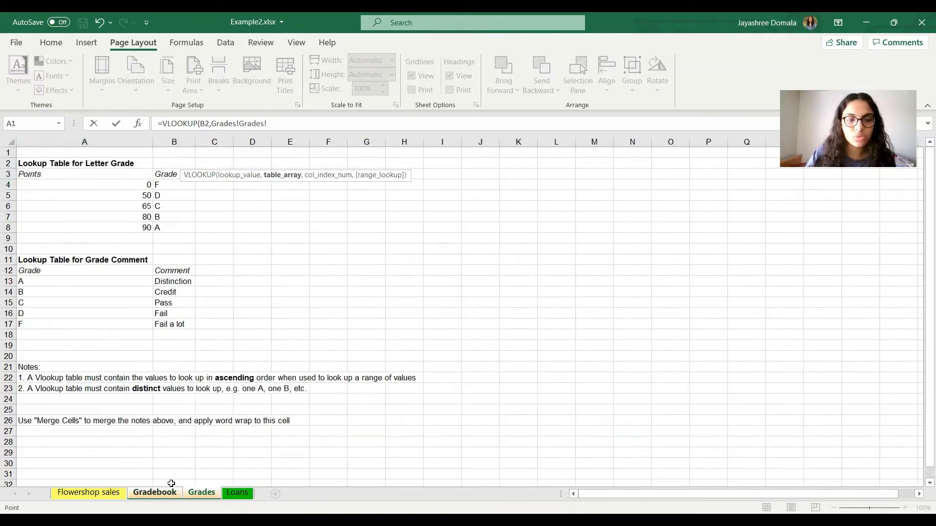
left_click(140, 185)
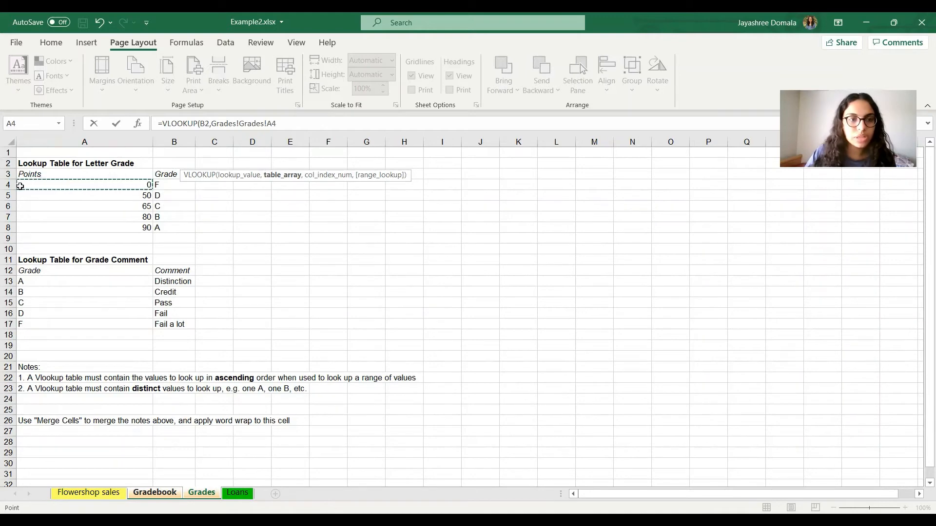
left_click(165, 495)
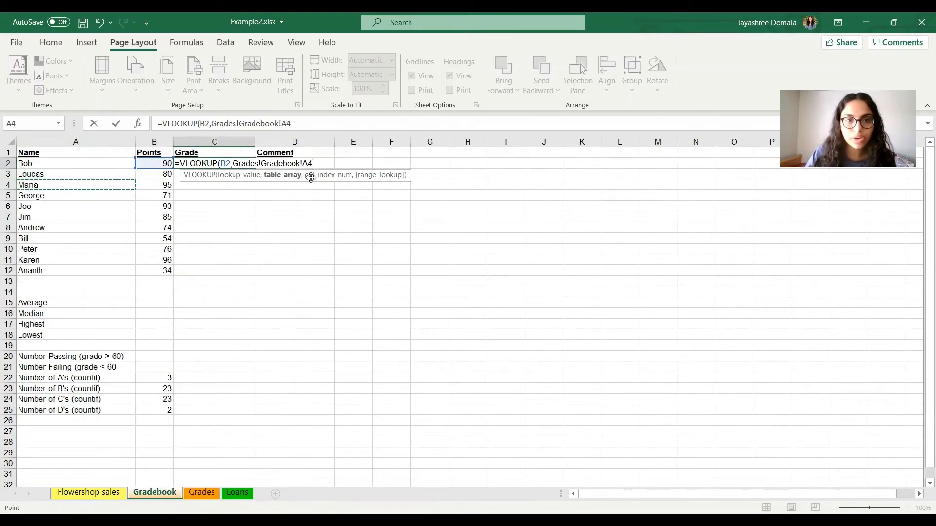
left_click(303, 164)
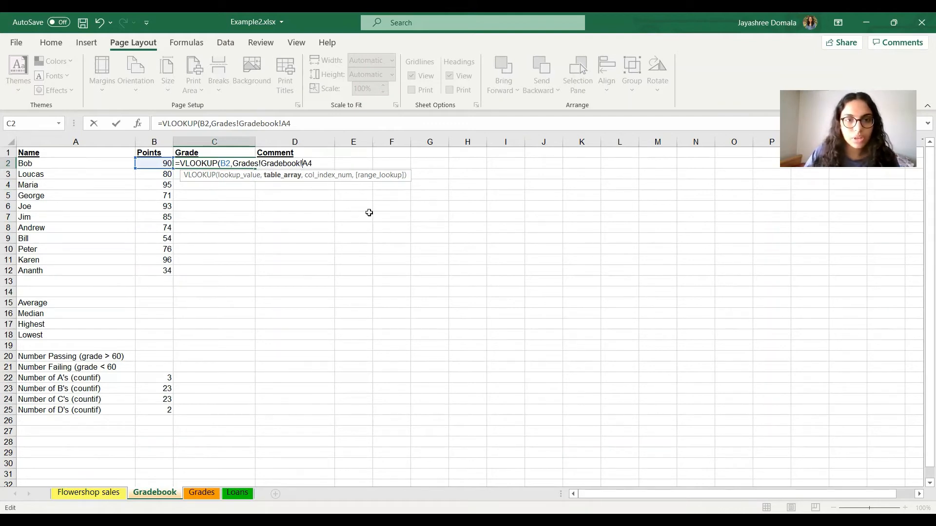
key("F4")
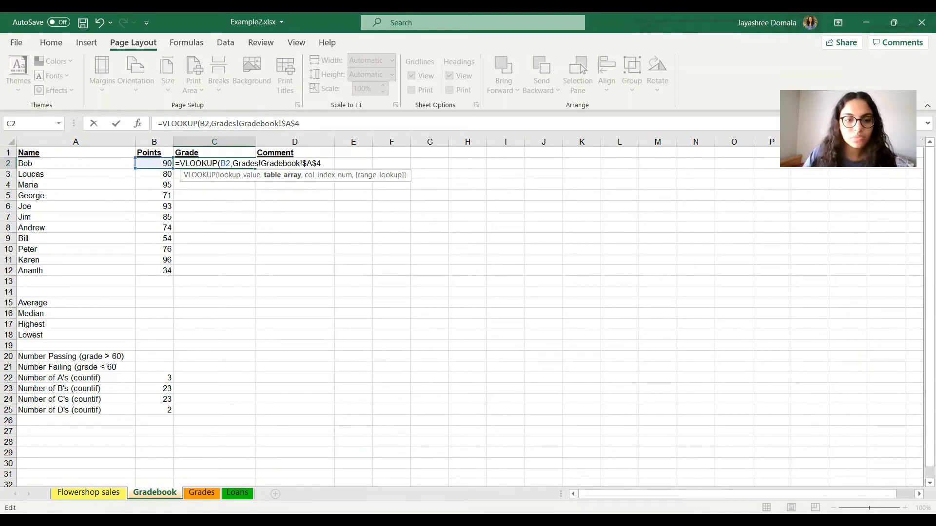
left_click(201, 492)
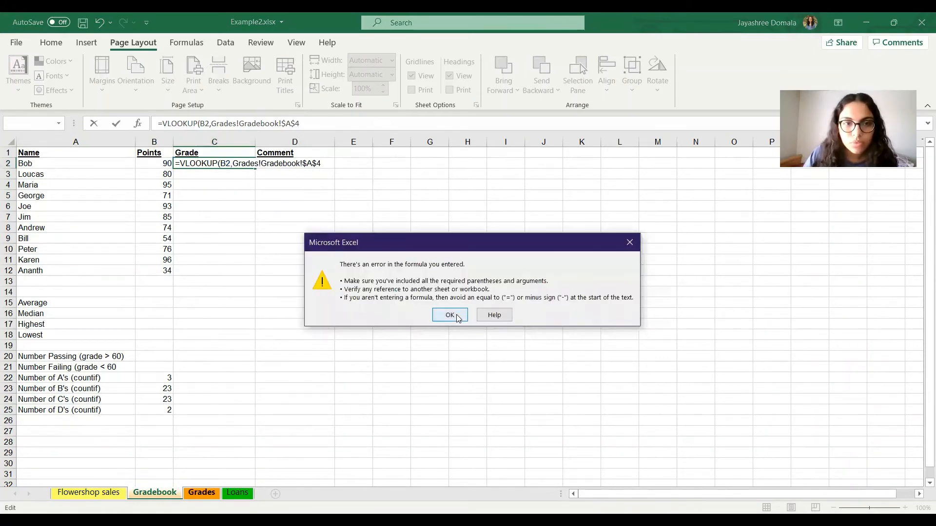
key("Return")
left_click(202, 493)
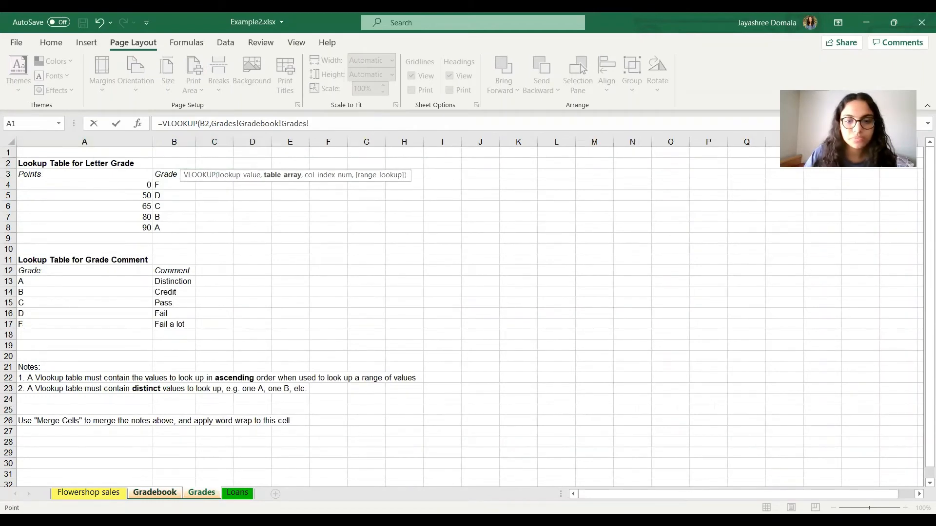
key("alt+Tab")
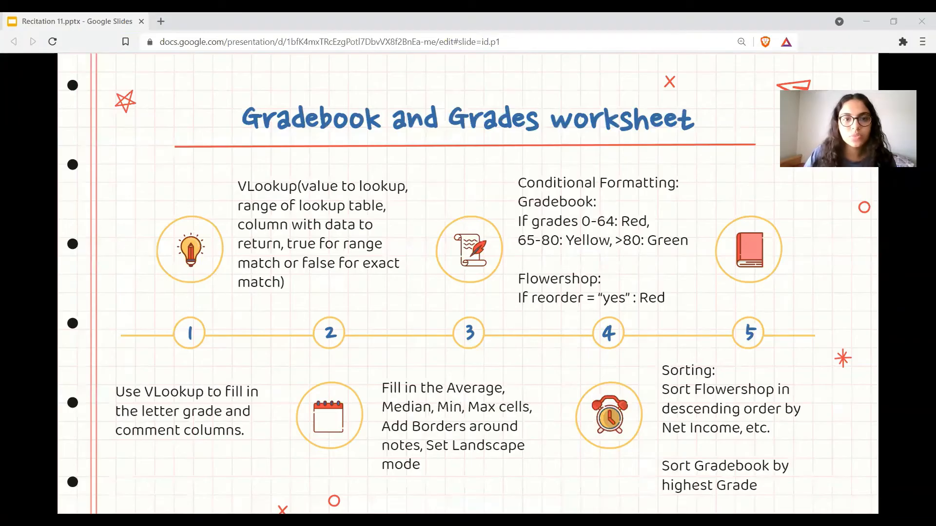
key("alt+Tab")
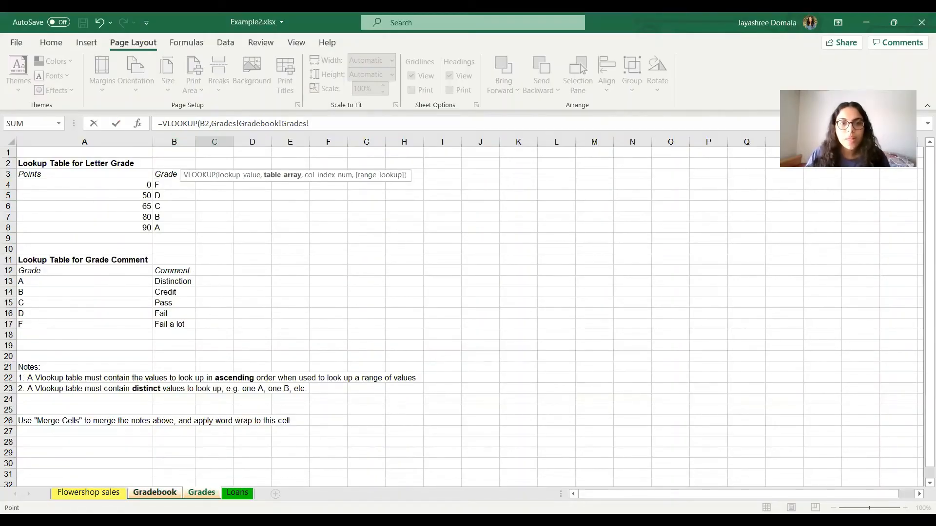
key("alt+Tab")
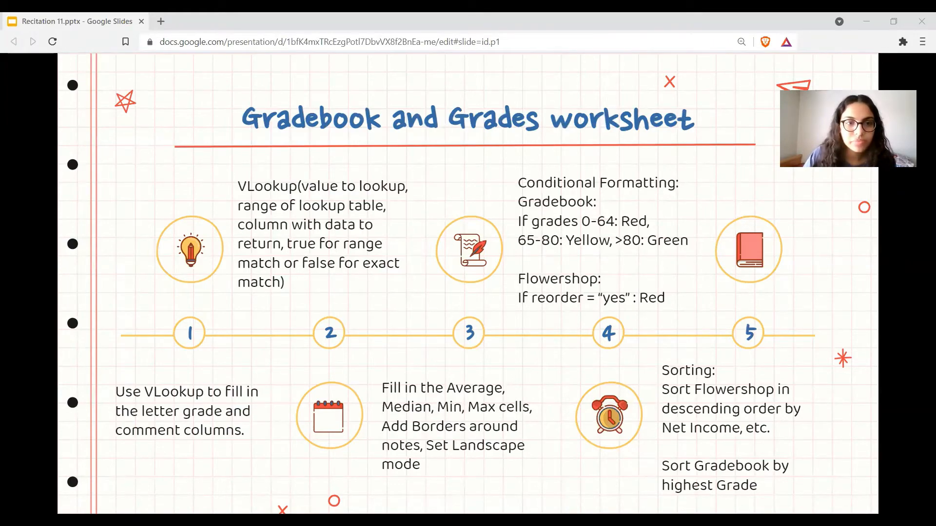
key("alt+Tab")
left_click(155, 493)
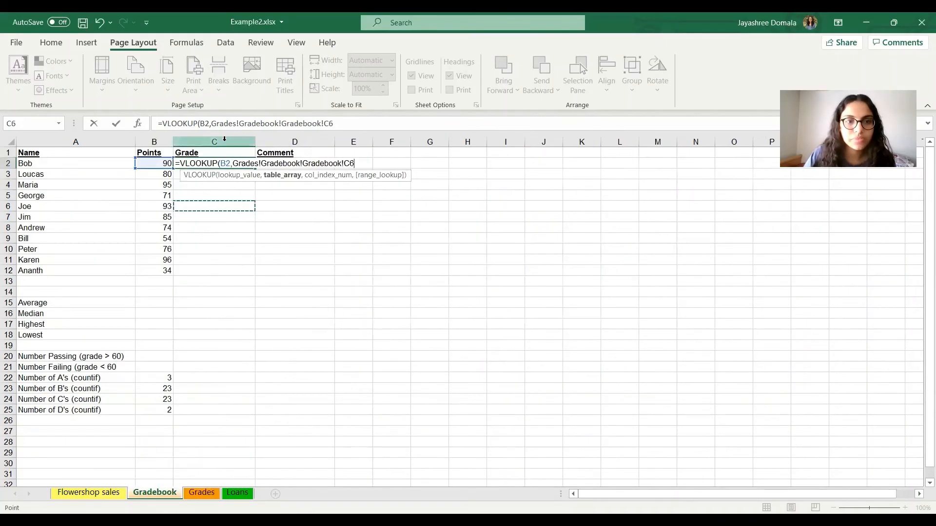
double_click(280, 163)
key("ctrl+z")
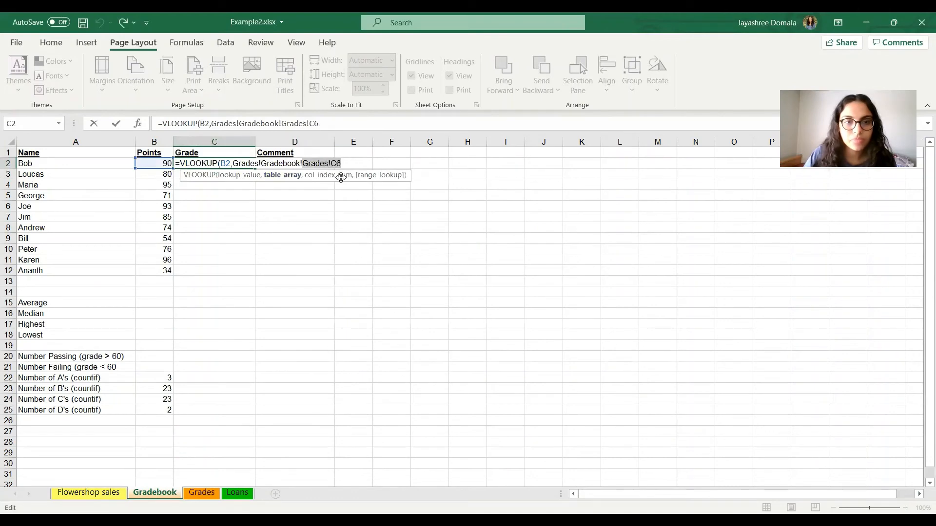
key("ctrl+y")
key("ctrl+z")
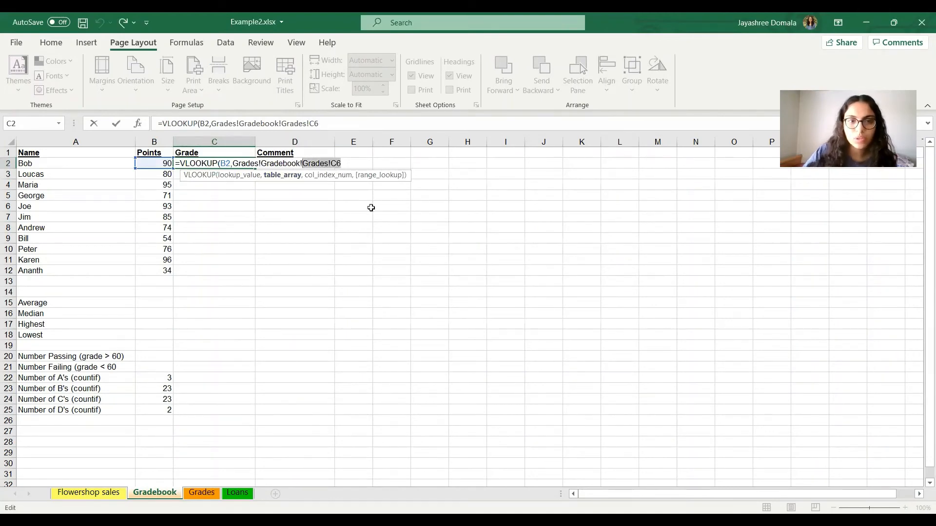
Delete the stray sheet and cell references from C2's formula back to the first Grades.
key("BackSpace")
key("BackSpace")
key("BackSpace")
key("BackSpace")
key("BackSpace")
key("BackSpace")
key("BackSpace")
key("BackSpace")
key("BackSpace")
key("BackSpace")
key("BackSpace")
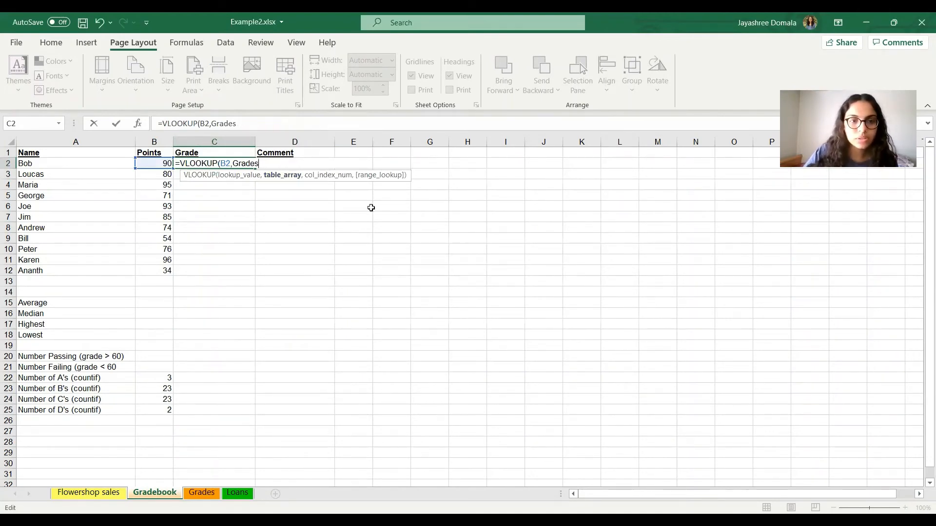
Complete the table array argument in C2 as the absolute range Grades!$A$4:$B$8.
type("!$")
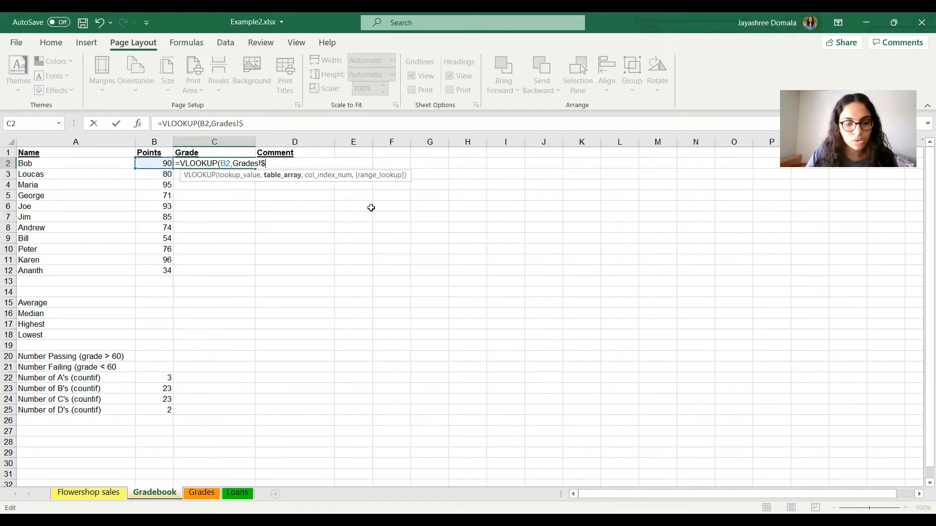
type("A$4:")
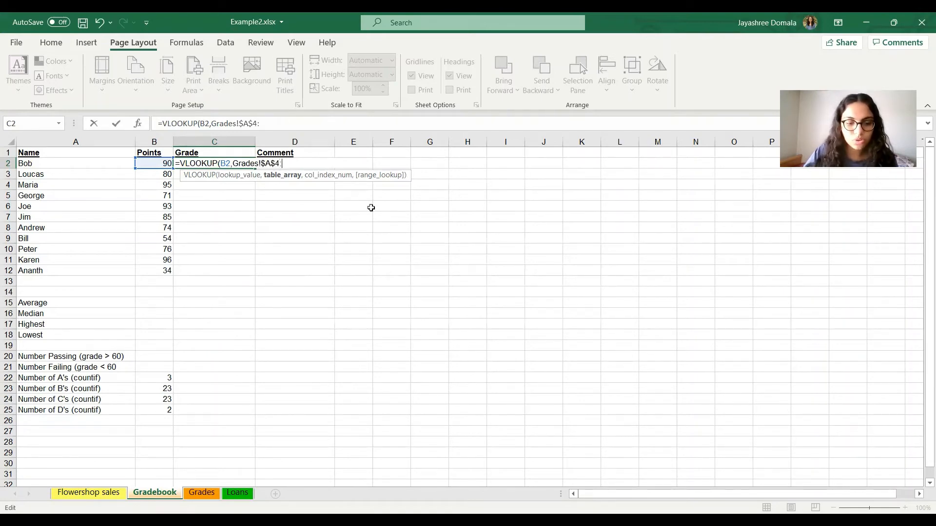
type("$")
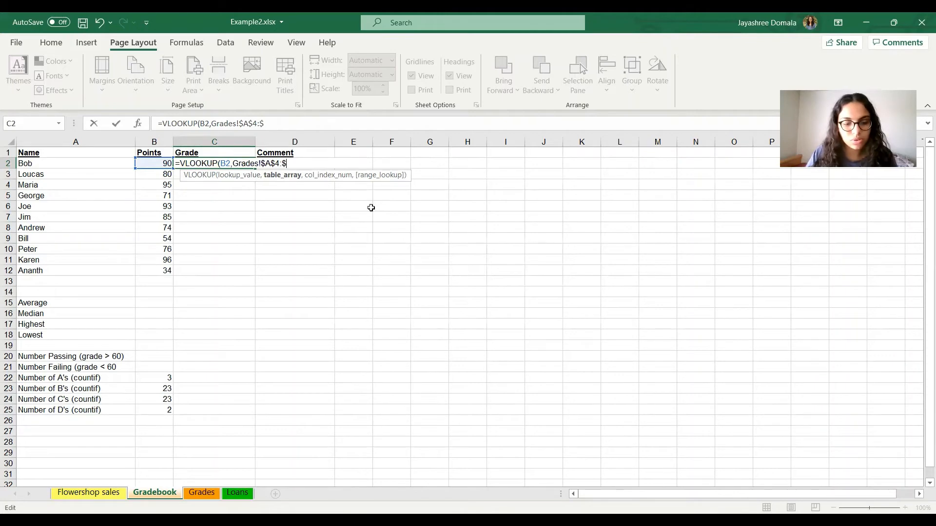
type("B$8")
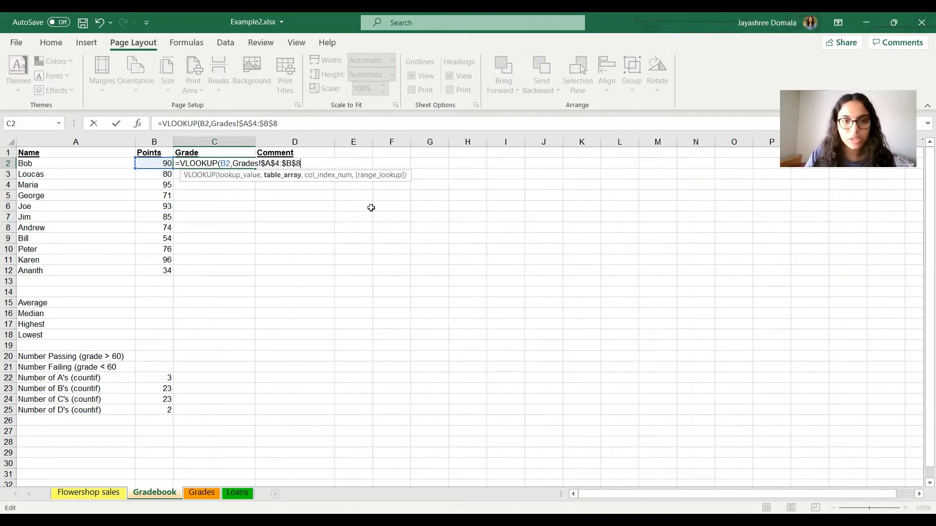
type(",")
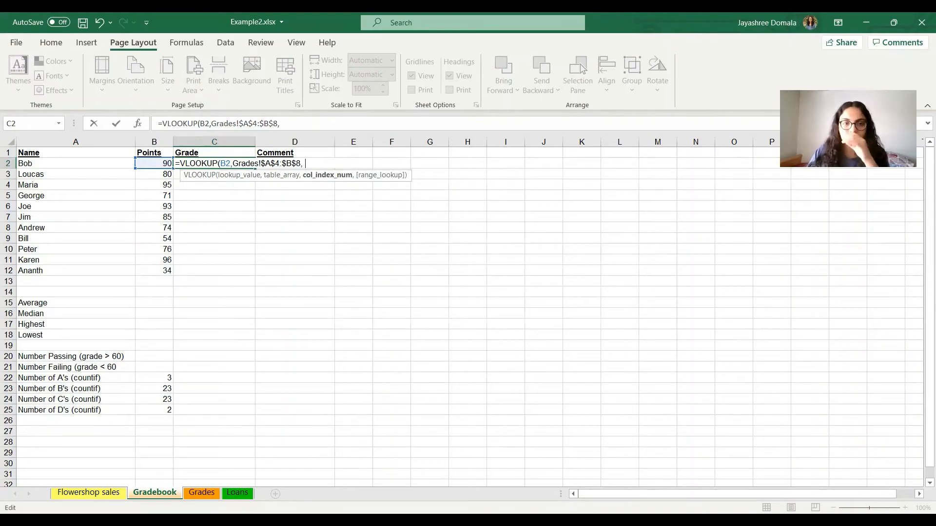
Finish C2's formula with column index 2 and TRUE for an approximate match, commit it, and switch back to the Google Slides slide.
key("alt+Tab")
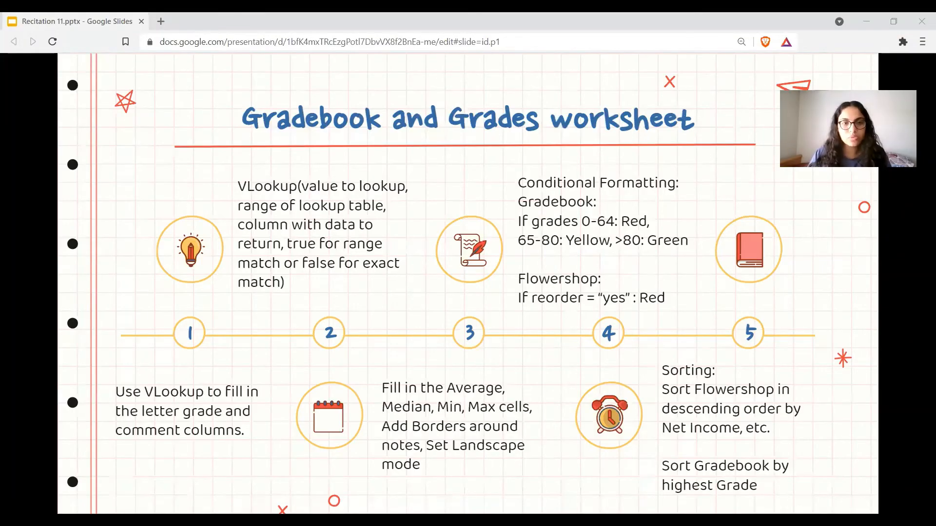
key("alt+Tab")
type("2")
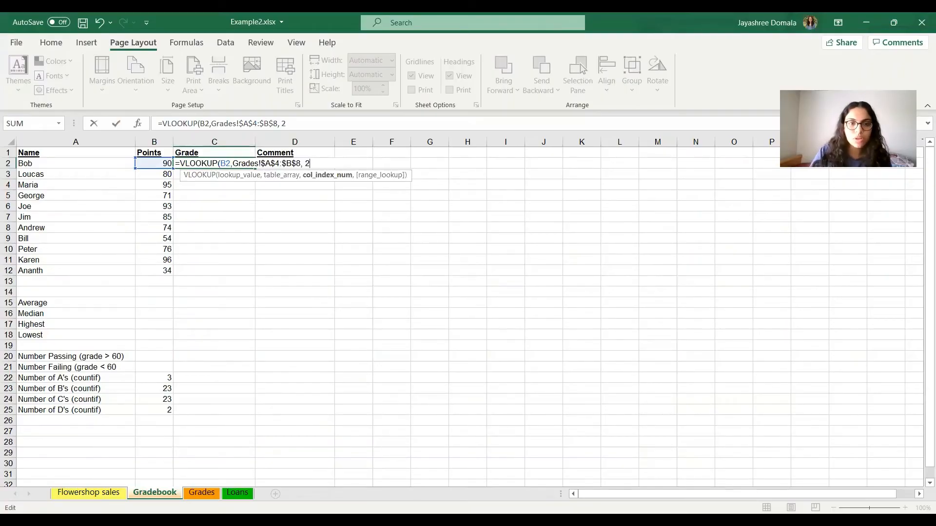
type(",")
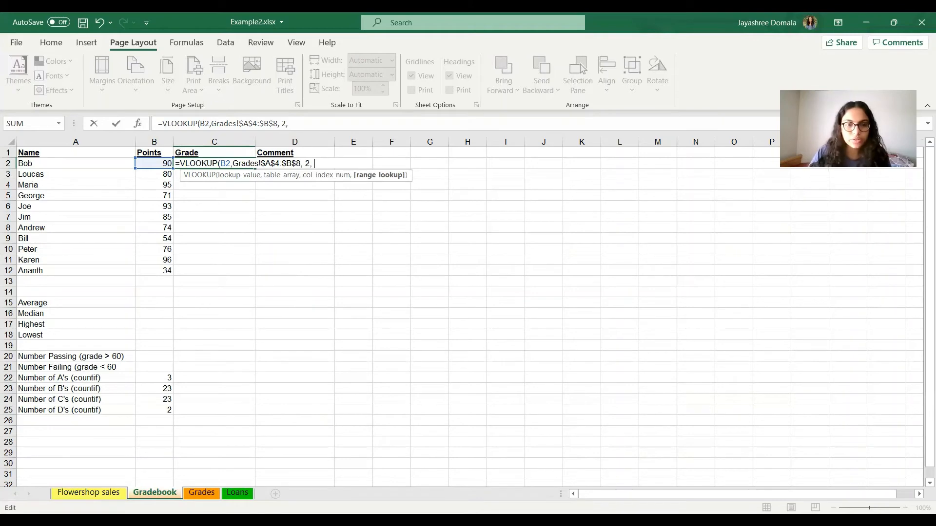
type(" TRUE")
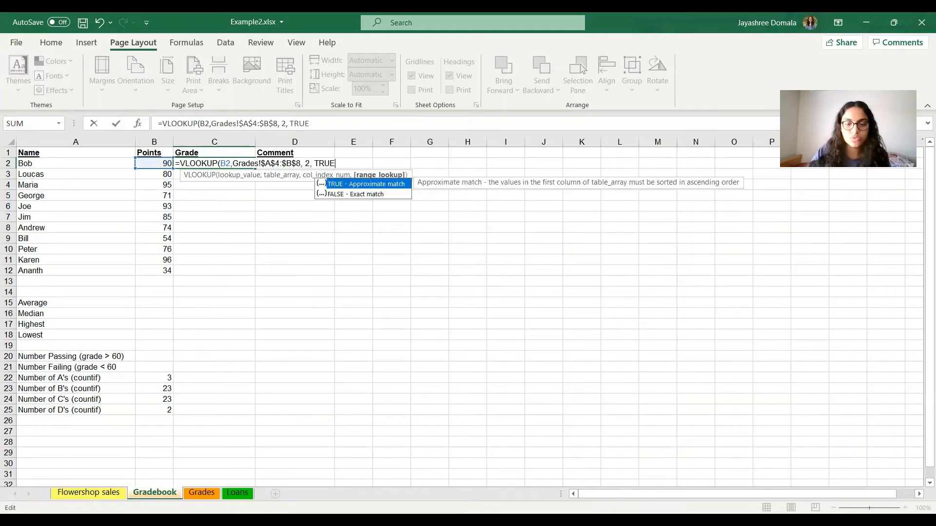
left_click(391, 310)
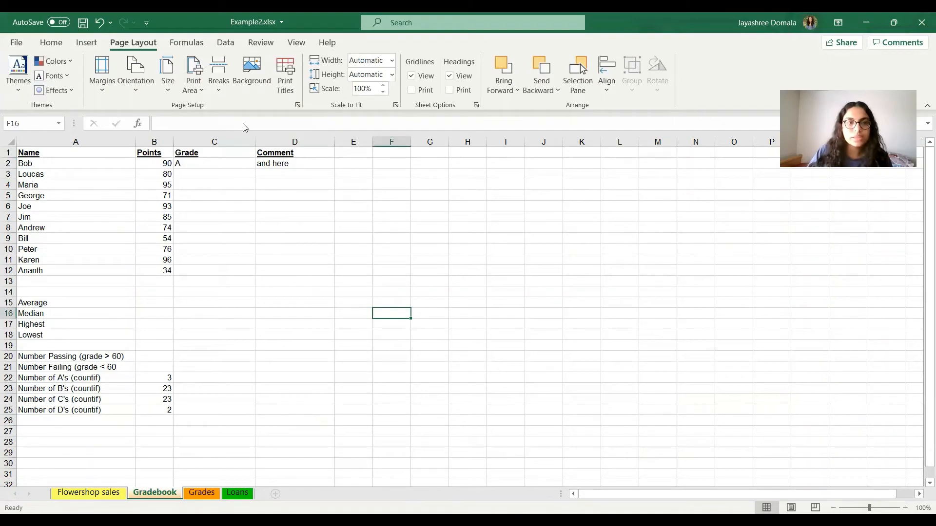
key("alt+Tab")
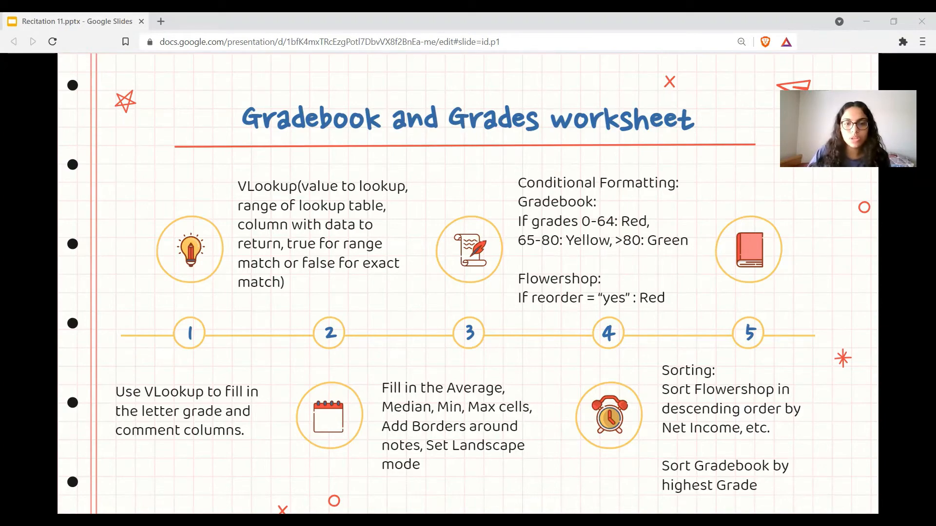
Switch back to the Excel workbook and fill C2's grade formula down through C12 on the Gradebook sheet.
key("alt+Tab")
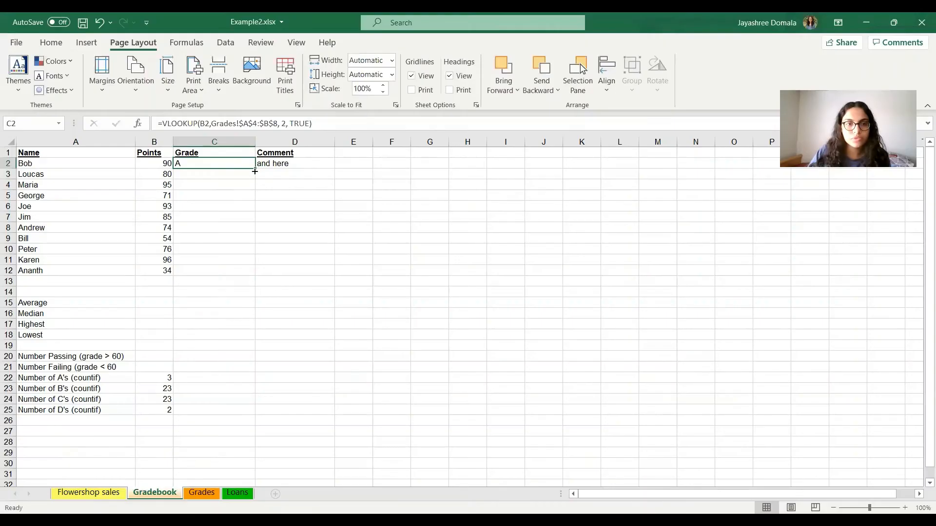
left_click_drag(256, 192, 257, 273)
left_click(400, 335)
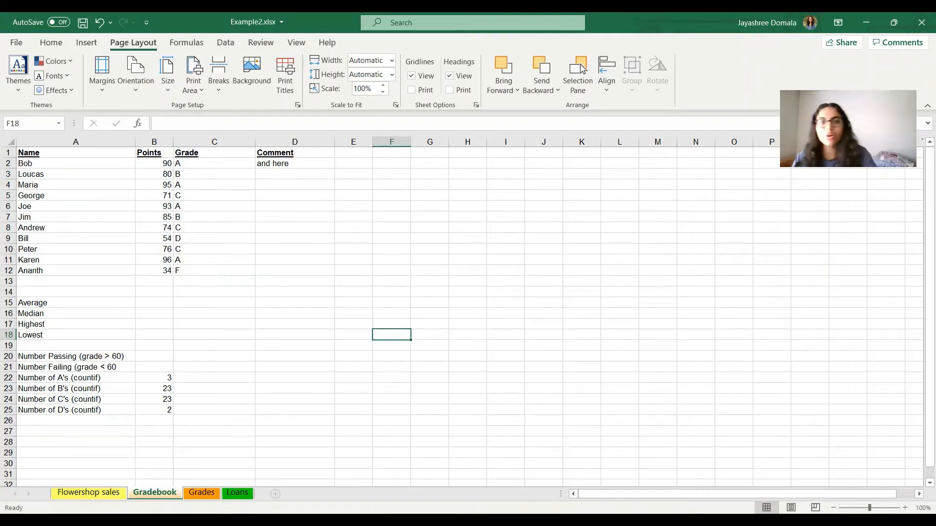
Review the Google Slides instructions and check where the grade comment lookup table starts and ends on the Grades sheet.
key("alt+Tab")
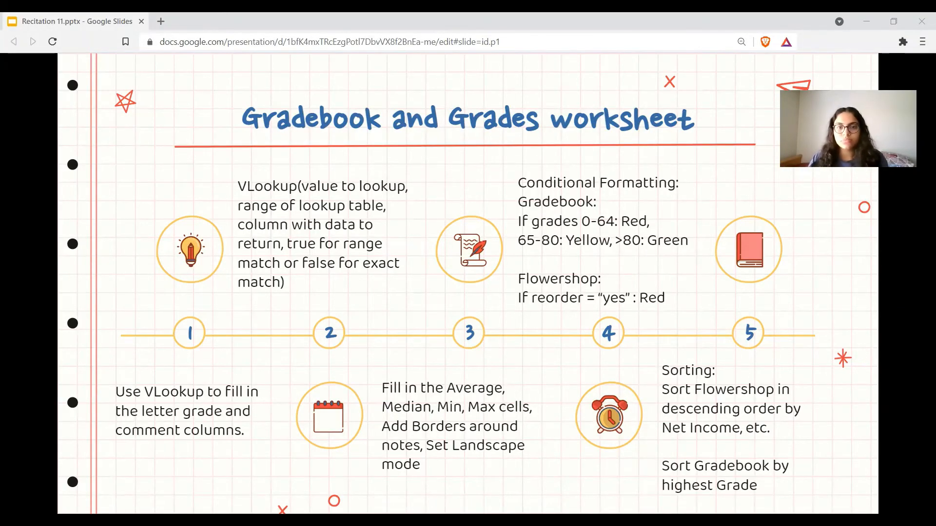
key("alt+Tab")
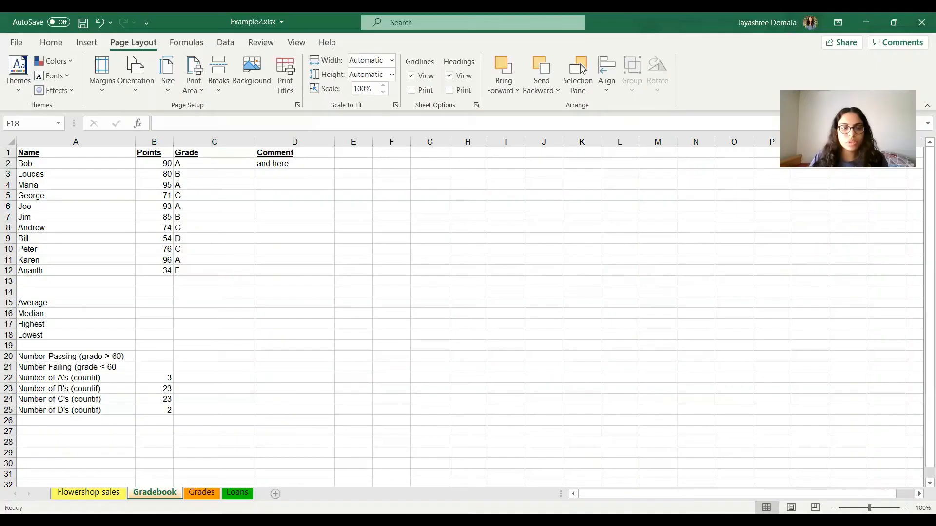
left_click(202, 494)
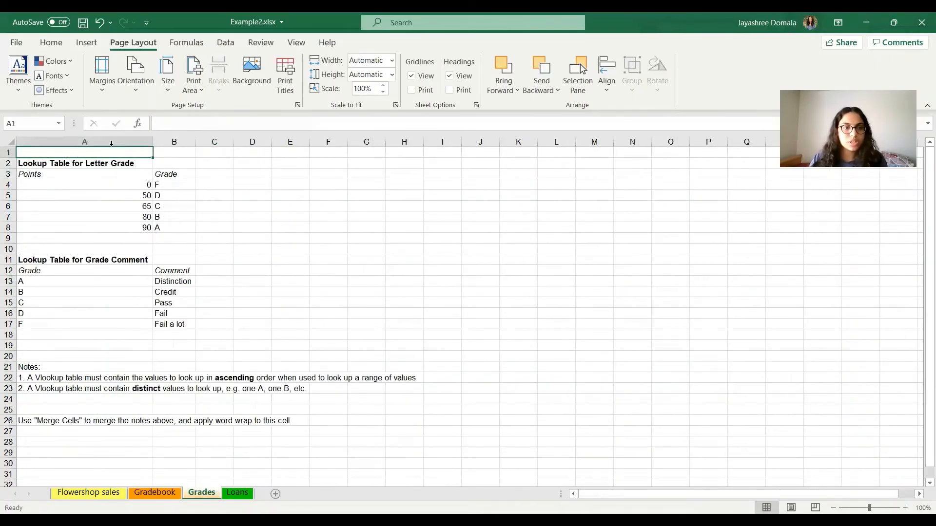
left_click(47, 280)
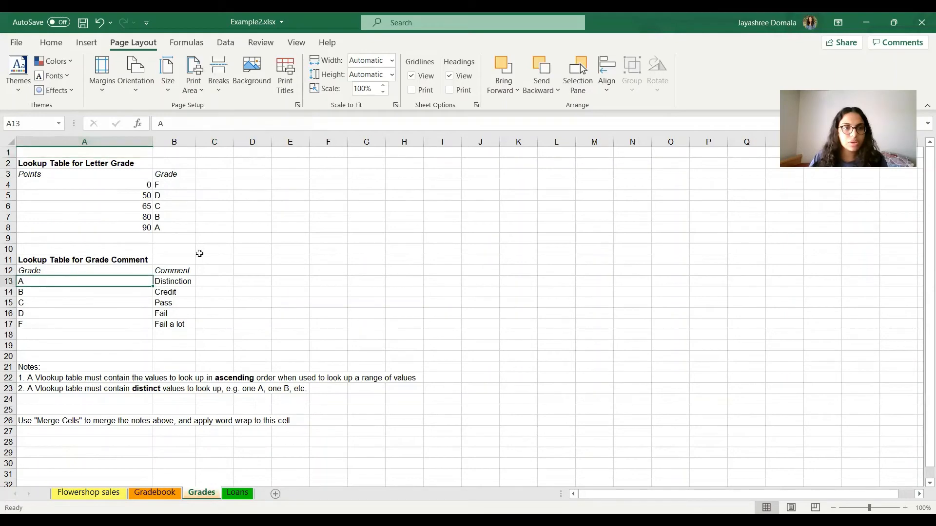
left_click(173, 326)
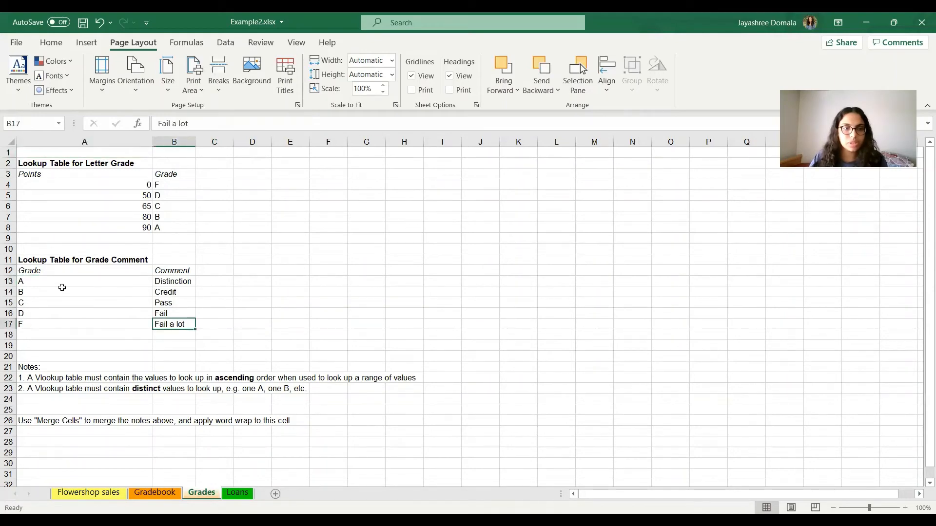
left_click(165, 495)
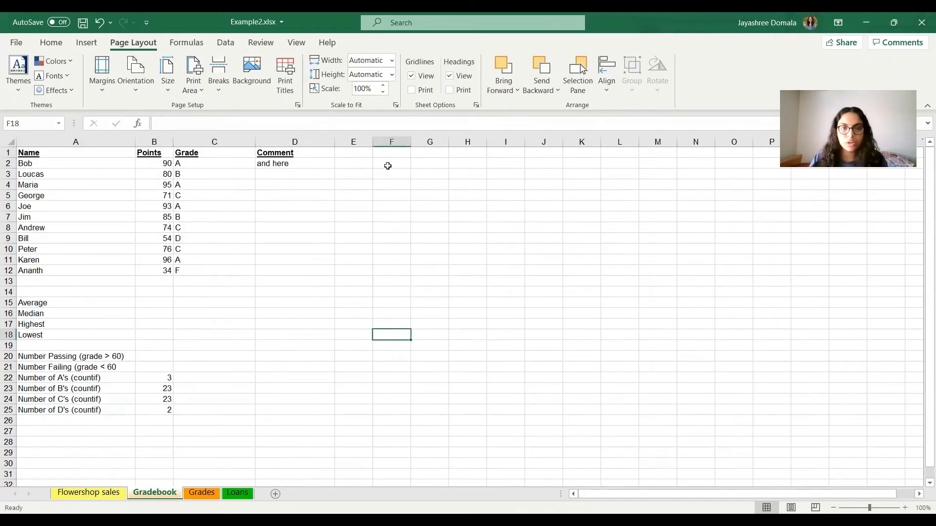
Replace the placeholder text in Gradebook cell D2 with the start of a VLOOKUP formula using C2 as the lookup value.
double_click(295, 163)
left_click_drag(295, 163, 248, 164)
type("=")
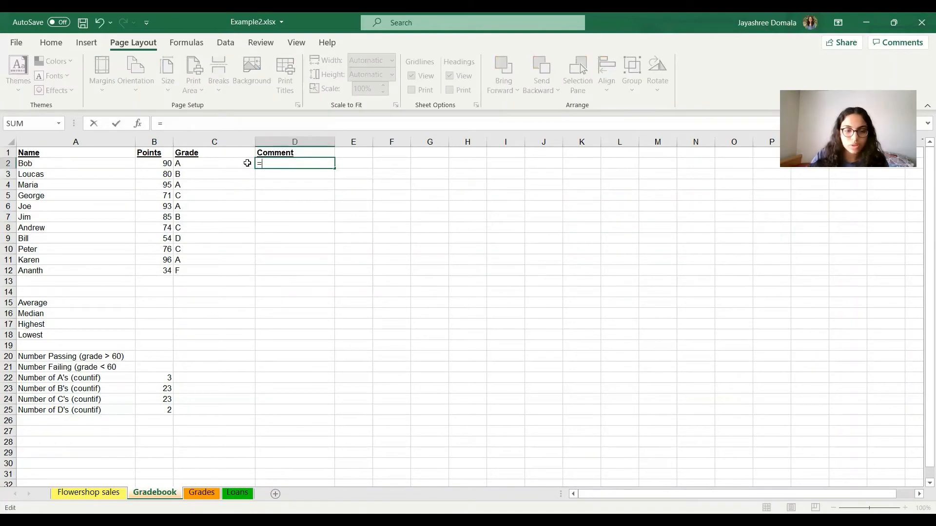
type("VLOOK")
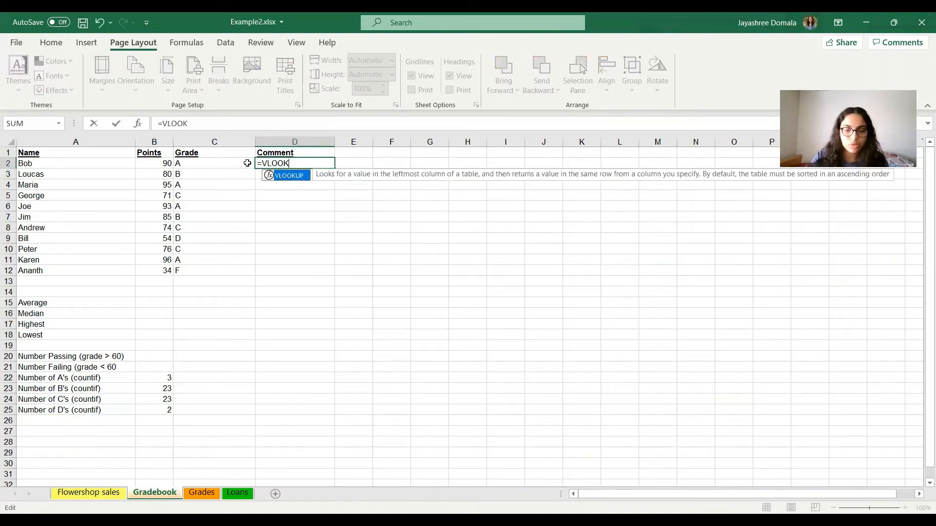
type("UP(")
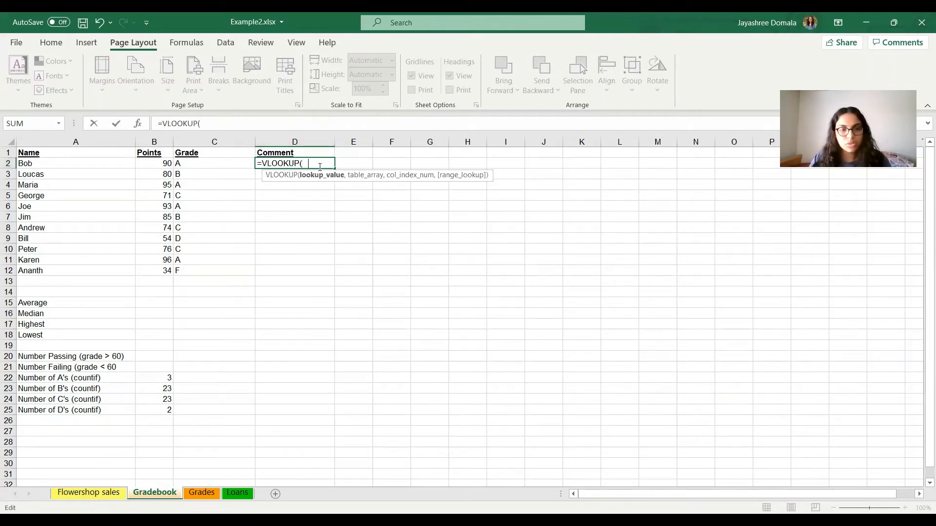
type("C2,")
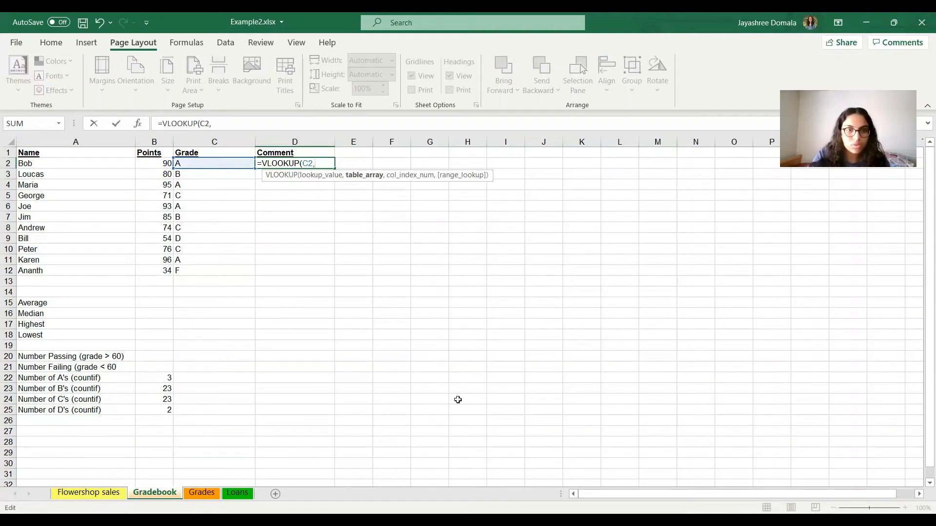
Enter the absolute range Grades!$A$13:$B$17 as the table array of D2's VLOOKUP formula.
type("Grades!")
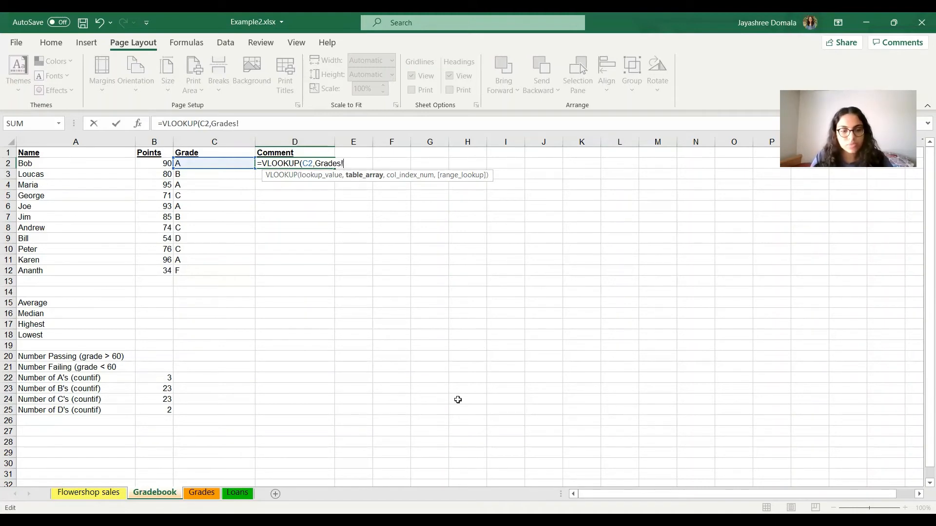
type("$")
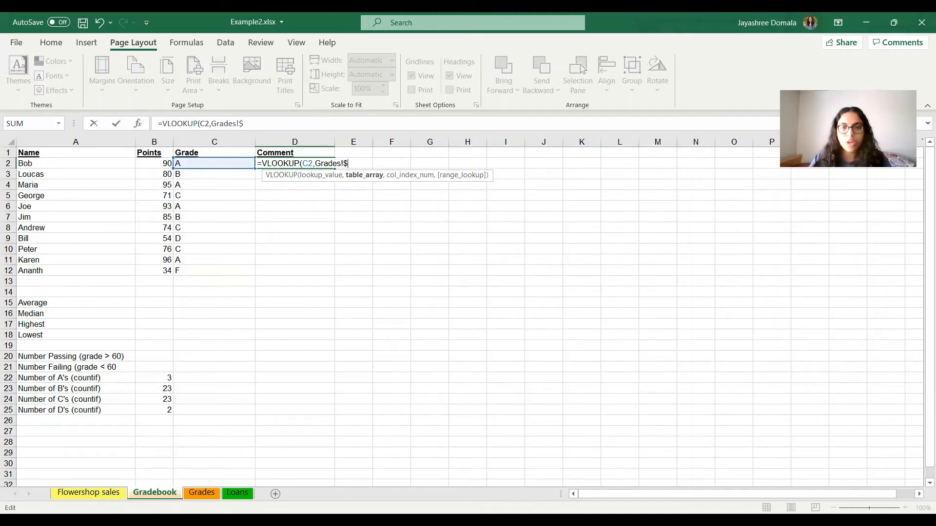
key("alt+Tab")
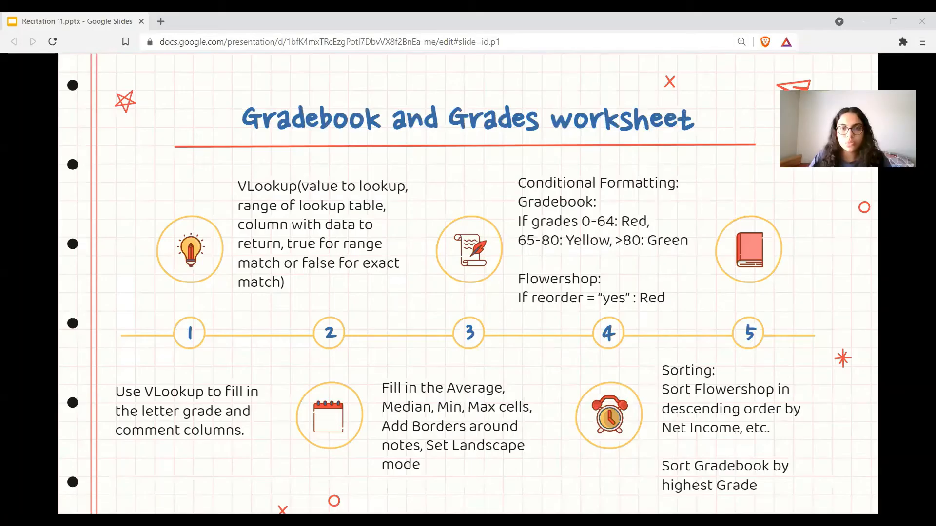
key("alt+Tab")
type("A")
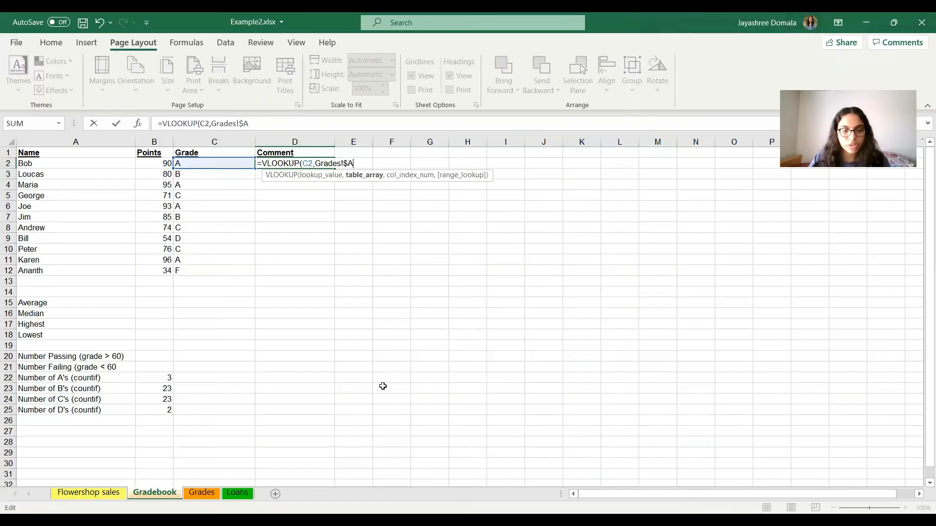
type("$13")
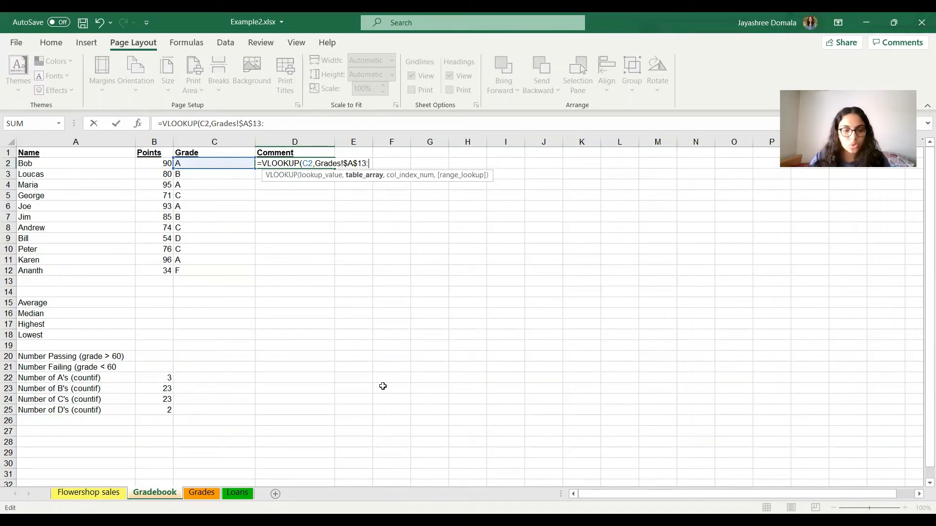
type(":$B")
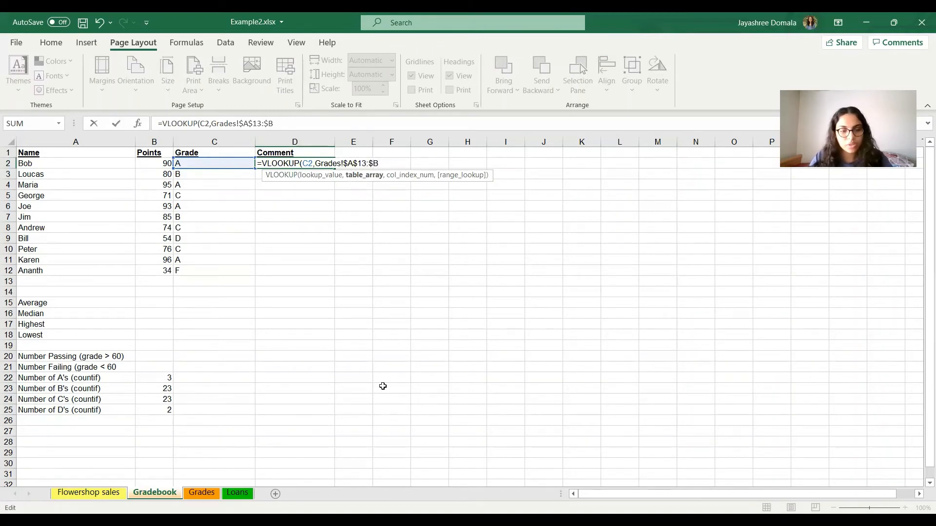
type("$17")
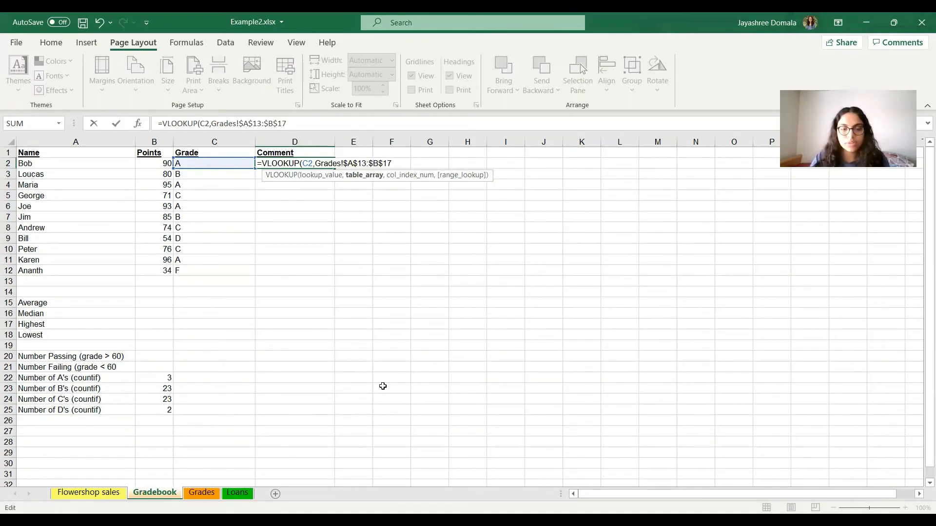
Finish D2's formula with column index 2 and FALSE for an exact match, and commit it.
type(",")
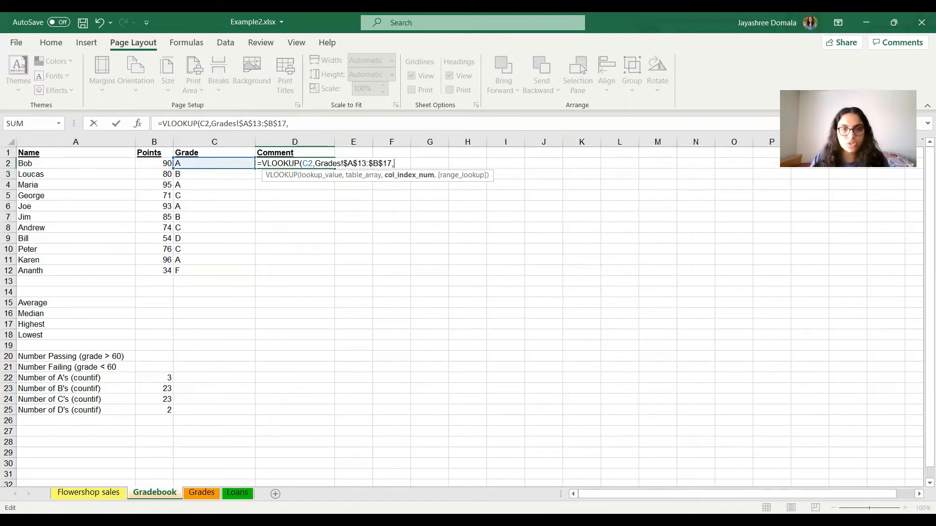
type("2")
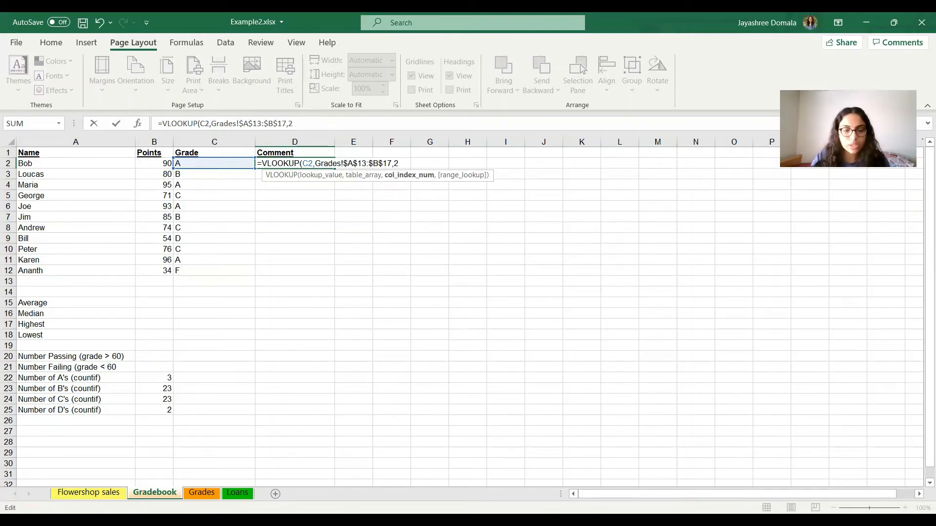
type(",FALS")
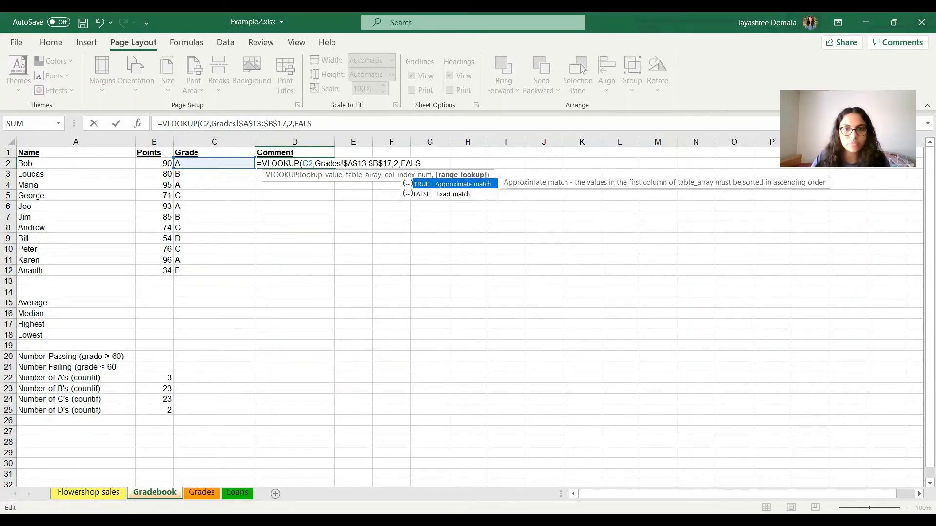
type("E")
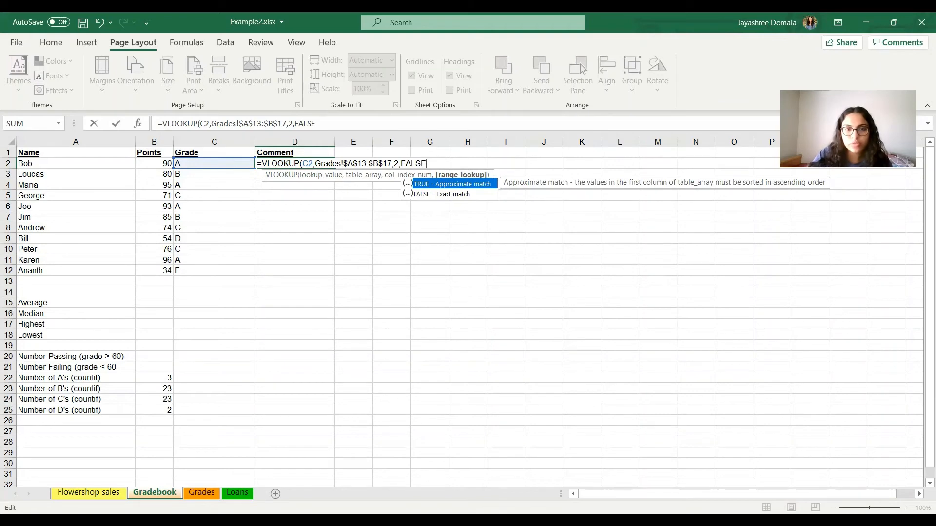
type(")")
left_click(324, 326)
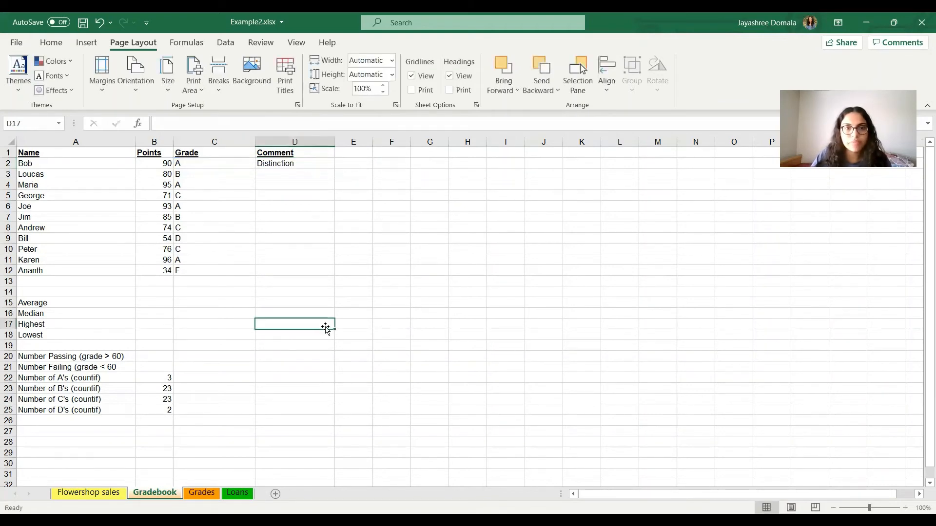
Fill D2's comment formula down through D12 on the Gradebook sheet.
left_click(284, 164)
left_click_drag(335, 168, 321, 272)
left_click(427, 412)
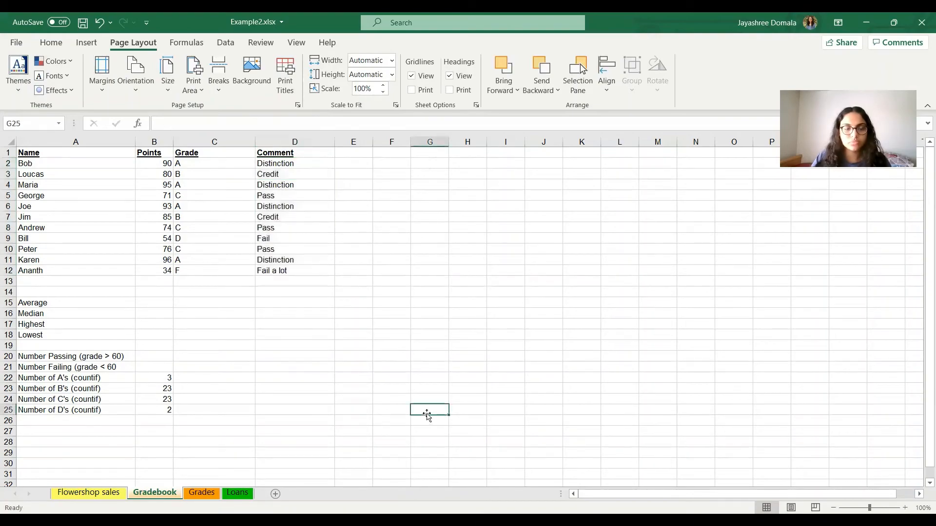
Check the task list in Google Slides and return to Excel to enter an AVERAGE formula over B2:B12 in cell B15.
key("alt+Tab")
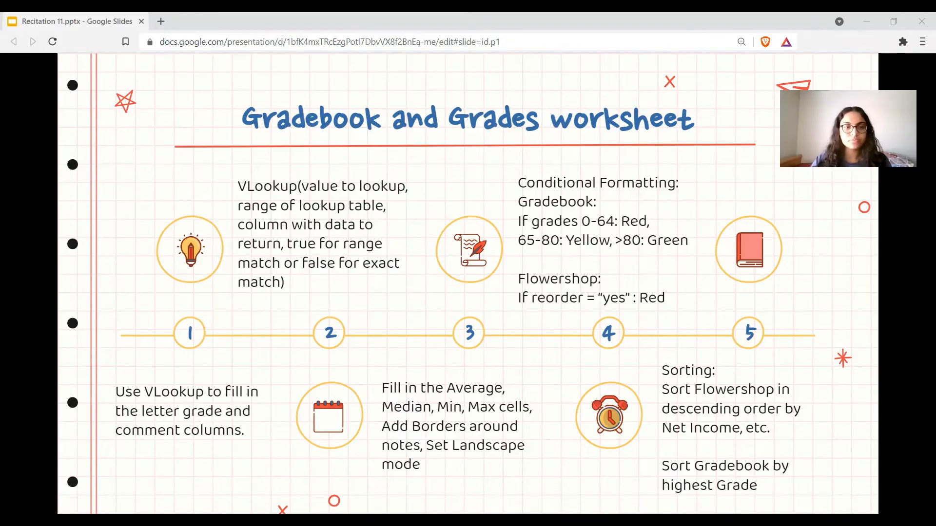
key("alt+Tab")
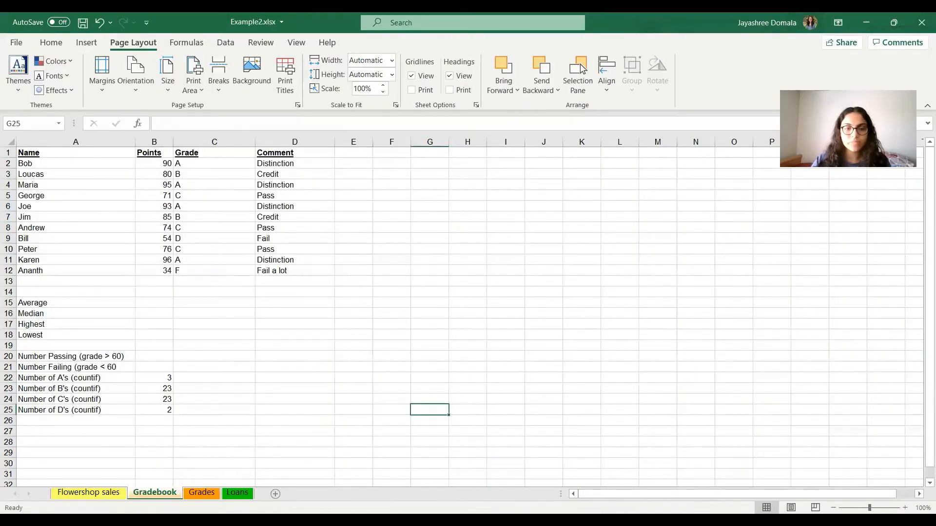
left_click(153, 304)
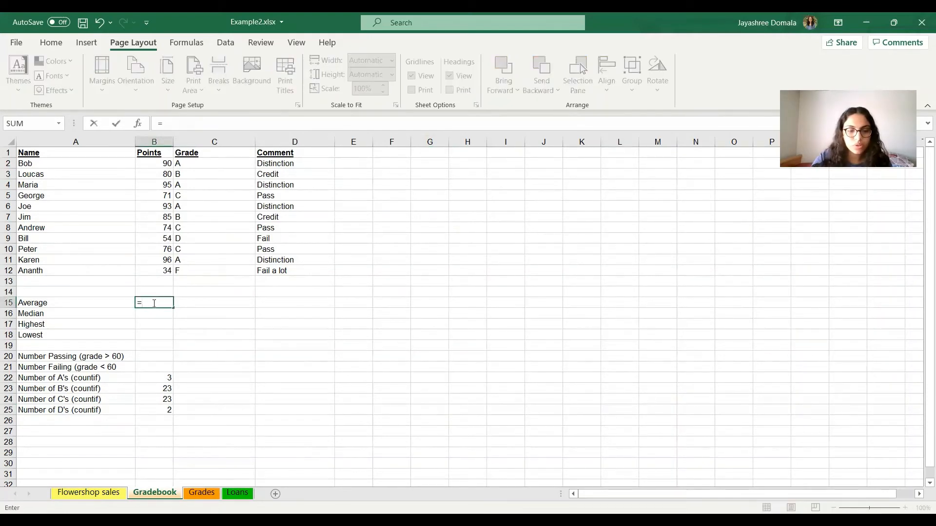
type("AVERAGE")
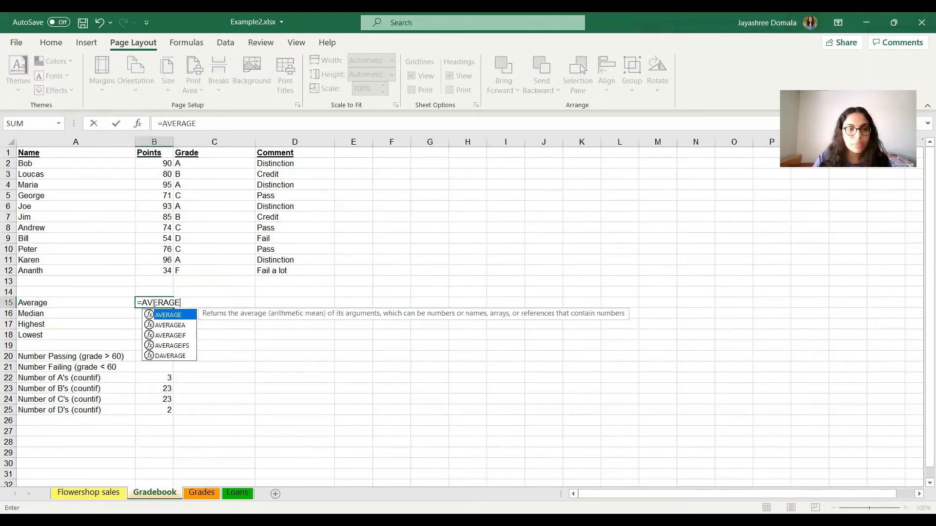
type("(B2:")
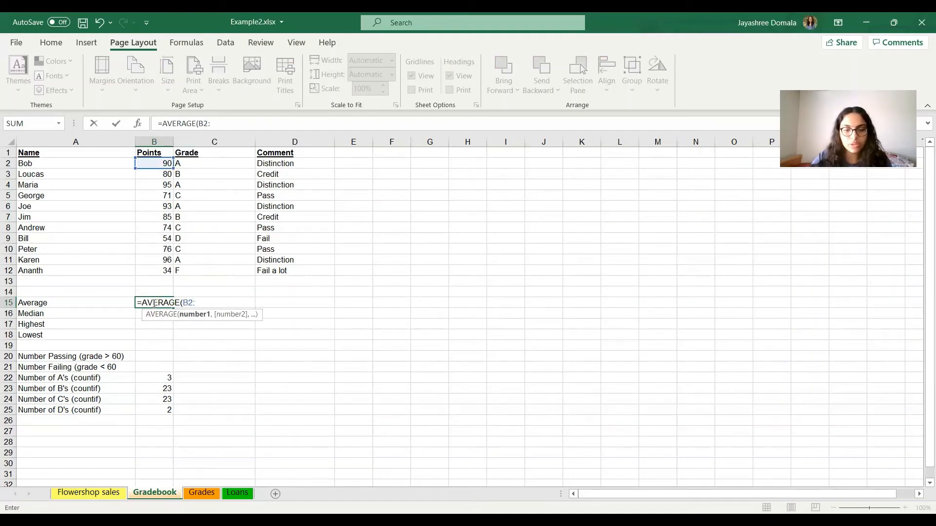
type("B12")
left_click(196, 331)
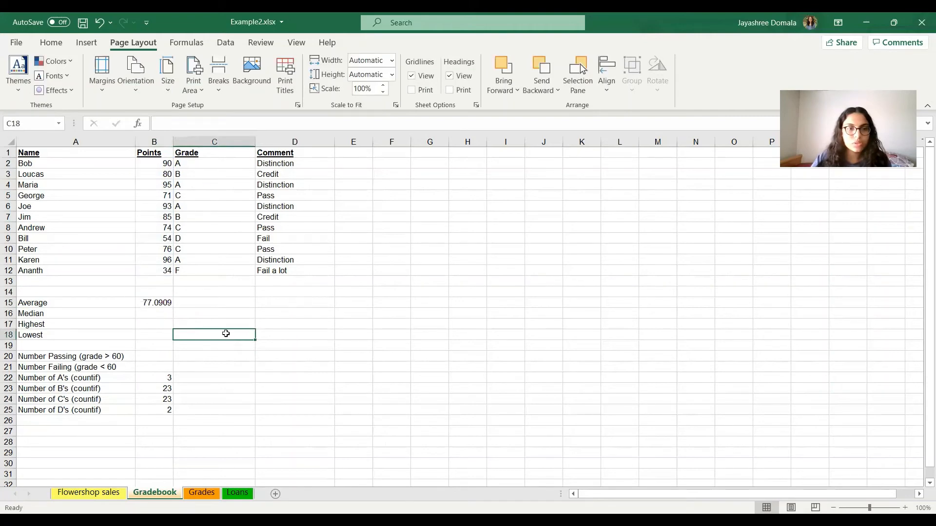
Enter a MEDIAN formula over the points in B2:B12 in cell B16 and select the Highest cell B17.
left_click(152, 316)
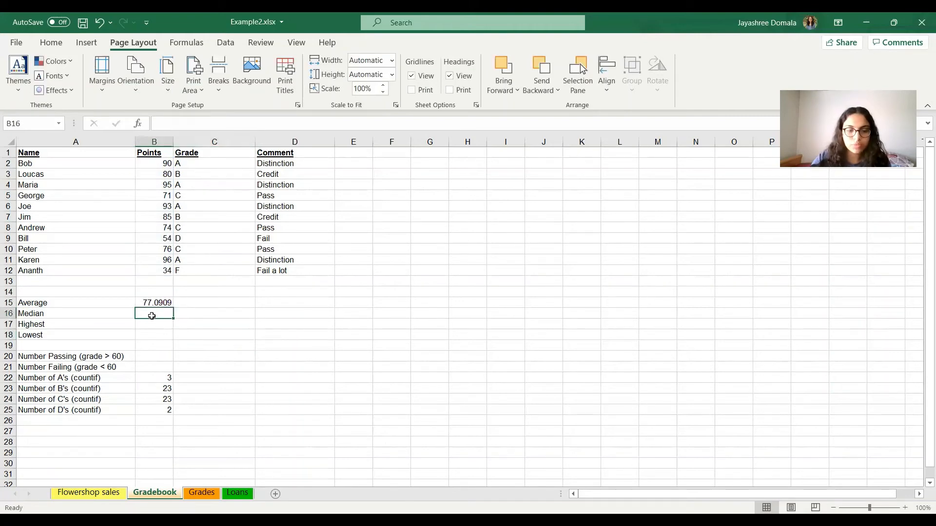
type("=MEDI")
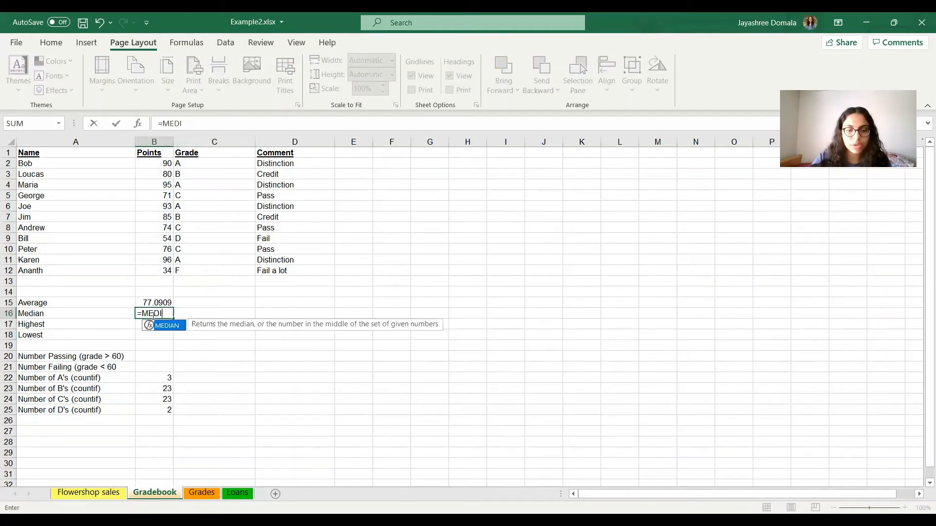
type("AN(")
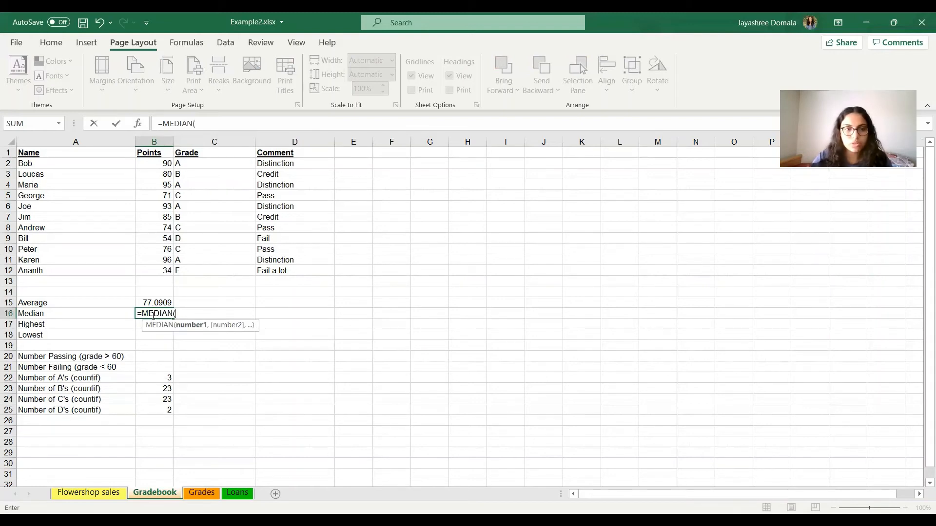
left_click_drag(156, 163, 156, 271)
key("Return")
left_click(156, 328)
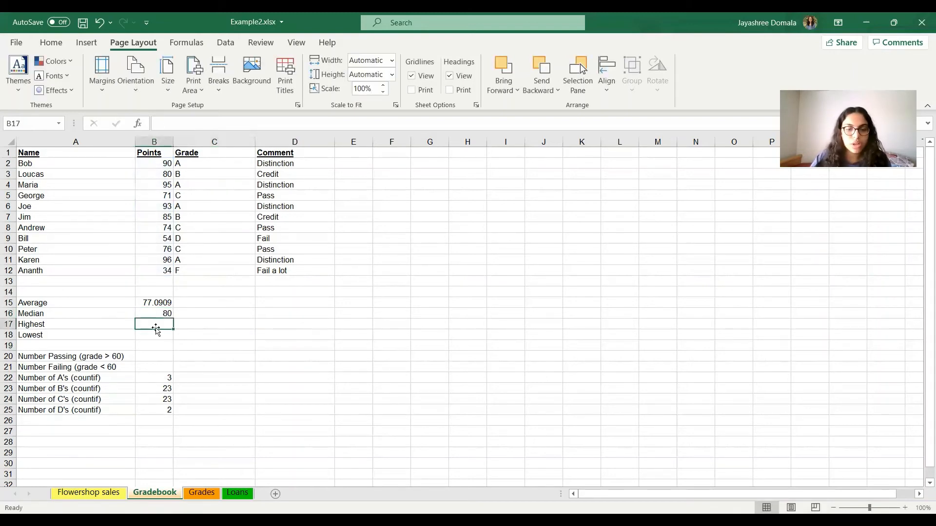
Enter a MAX formula over the points in B2:B12 in the Highest cell B17.
type("=")
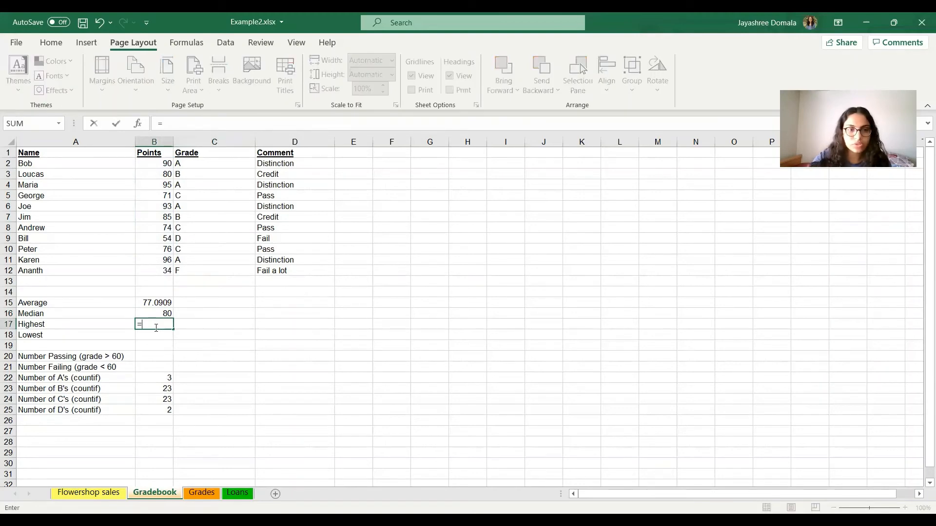
type("MAX(B2:")
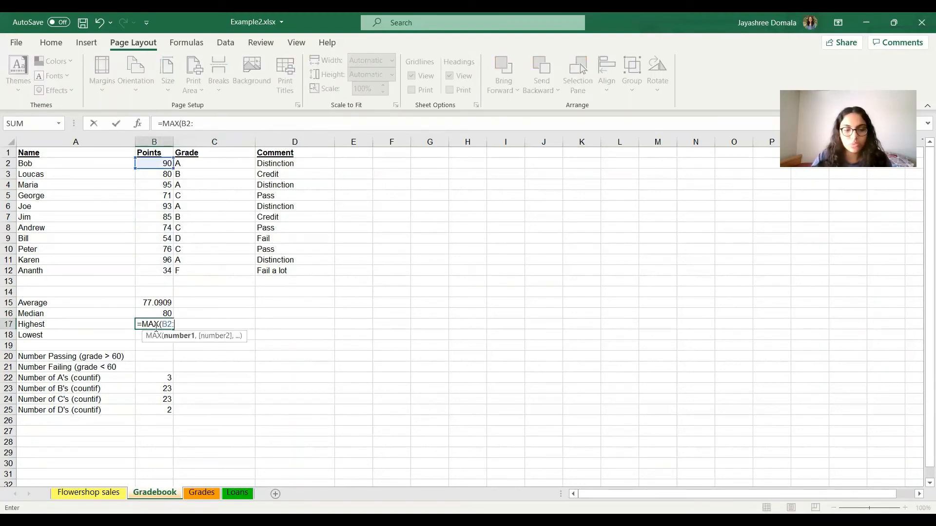
type("B12)")
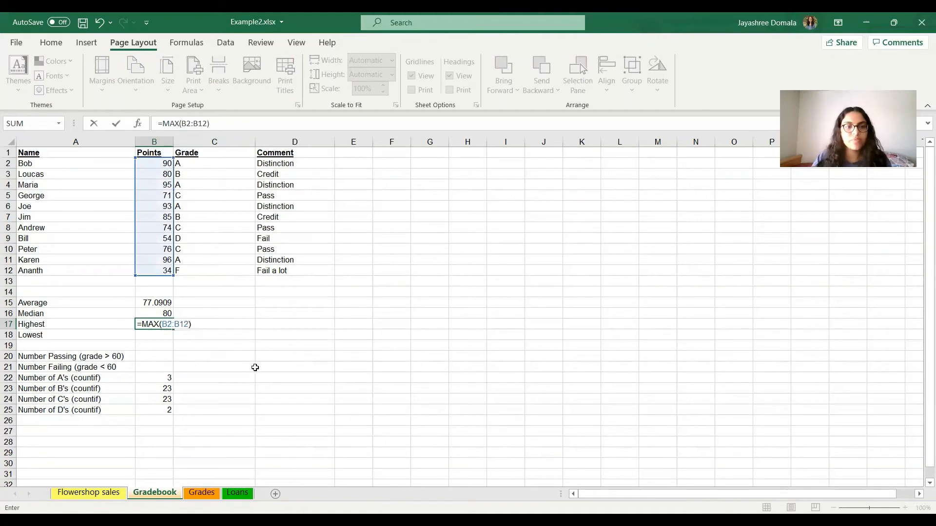
left_click(256, 368)
Enter a MIN formula over the points in B2:B12 in the Lowest cell B18.
left_click(161, 335)
type("=")
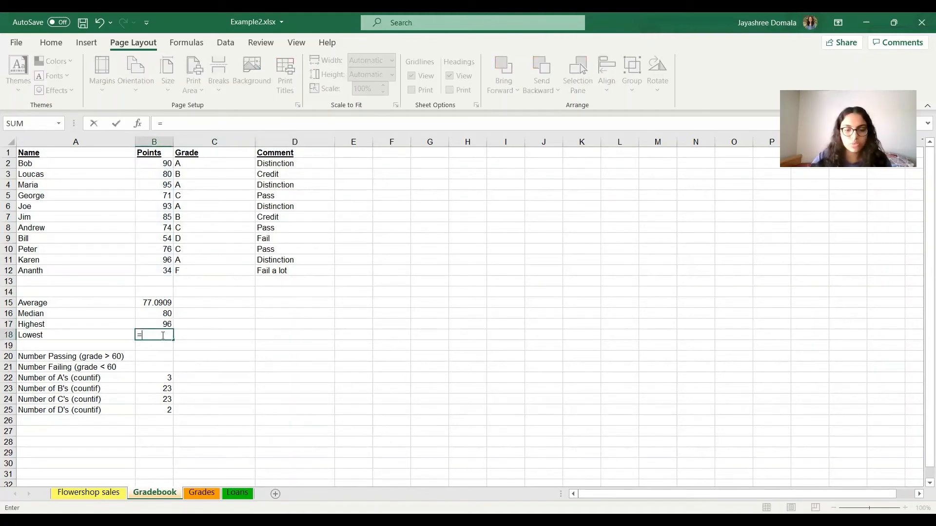
type("MIN(B2:")
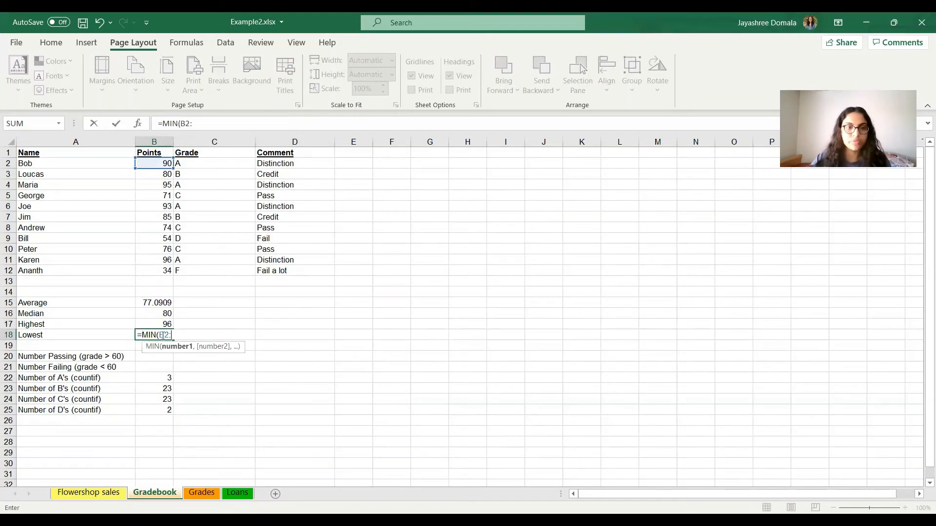
type("B12)")
left_click(429, 399)
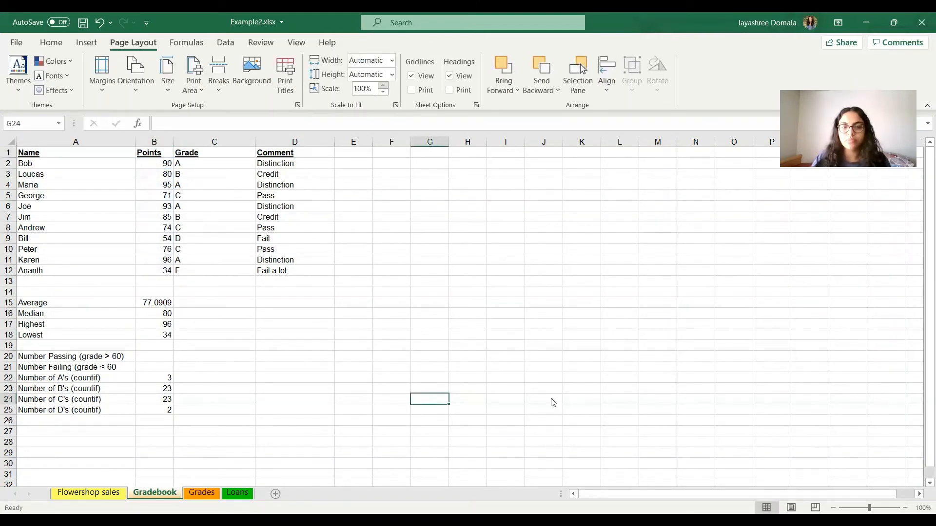
Check the task list in Google Slides, return to Excel and add outside borders around the grade table A1:D12.
key("alt+Tab")
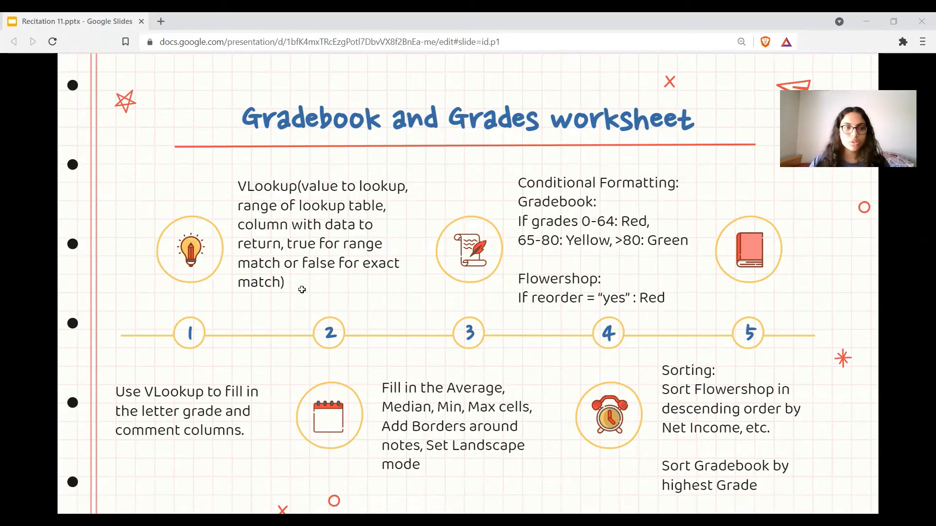
key("alt+Tab")
left_click(64, 151)
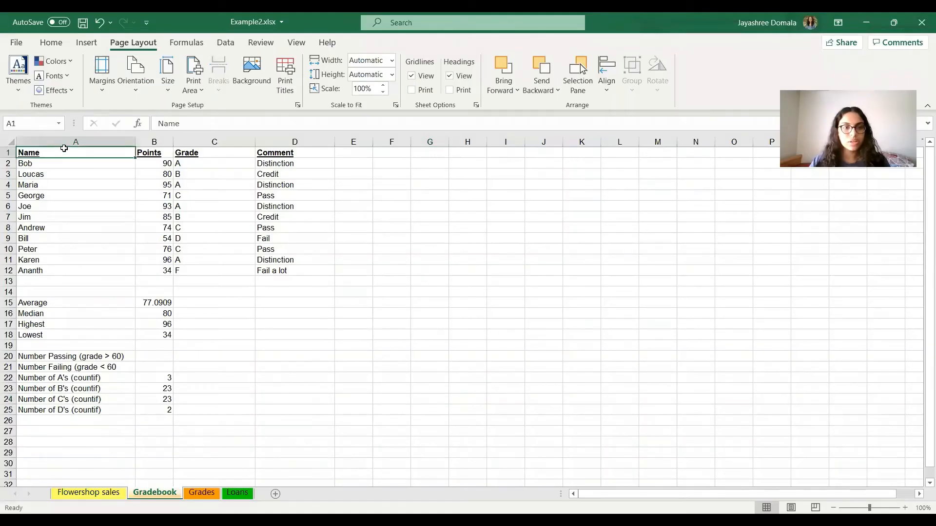
key("ctrl+a")
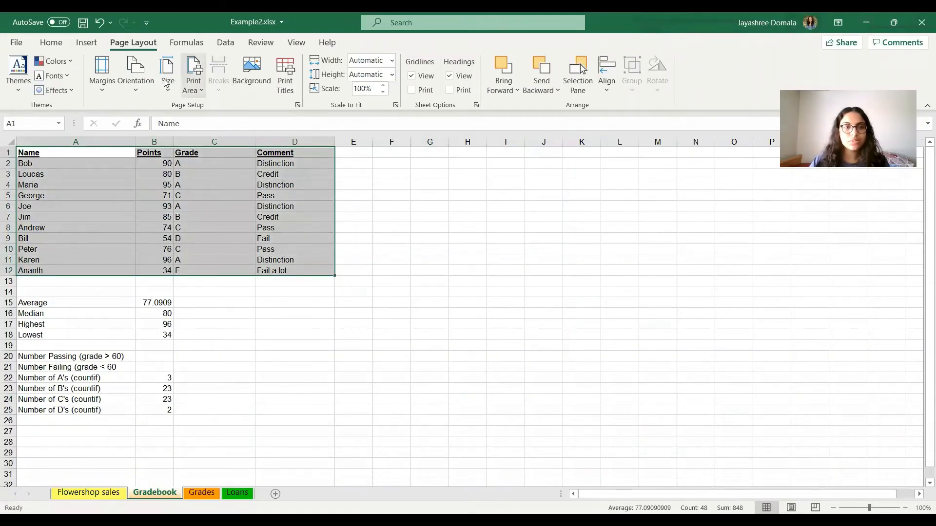
left_click(86, 43)
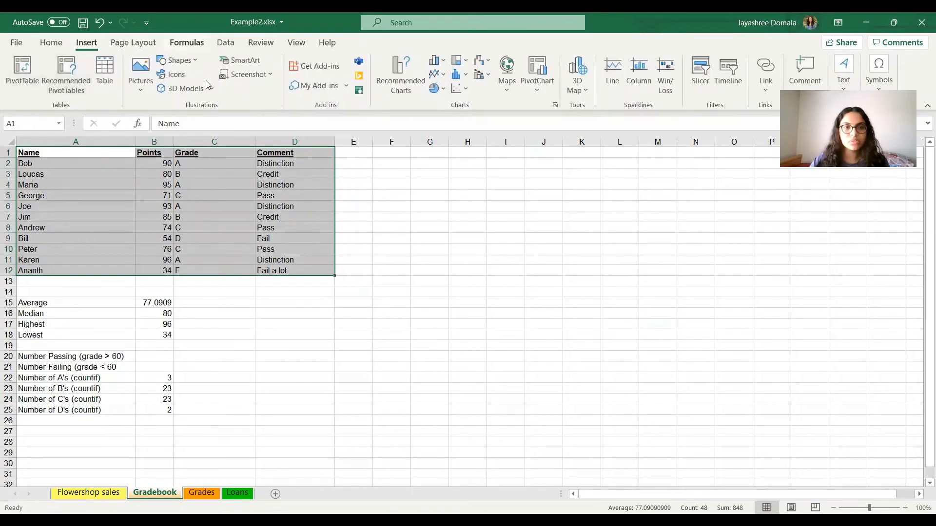
left_click(51, 43)
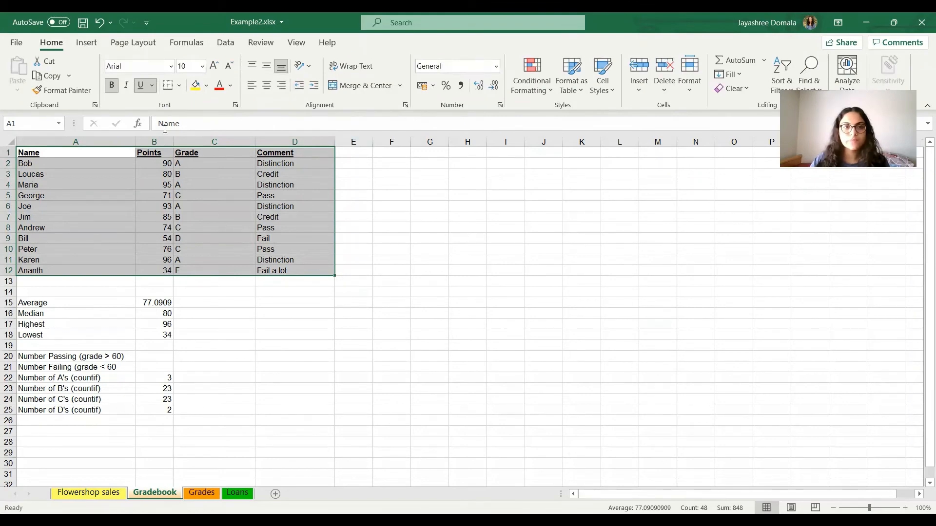
left_click(180, 86)
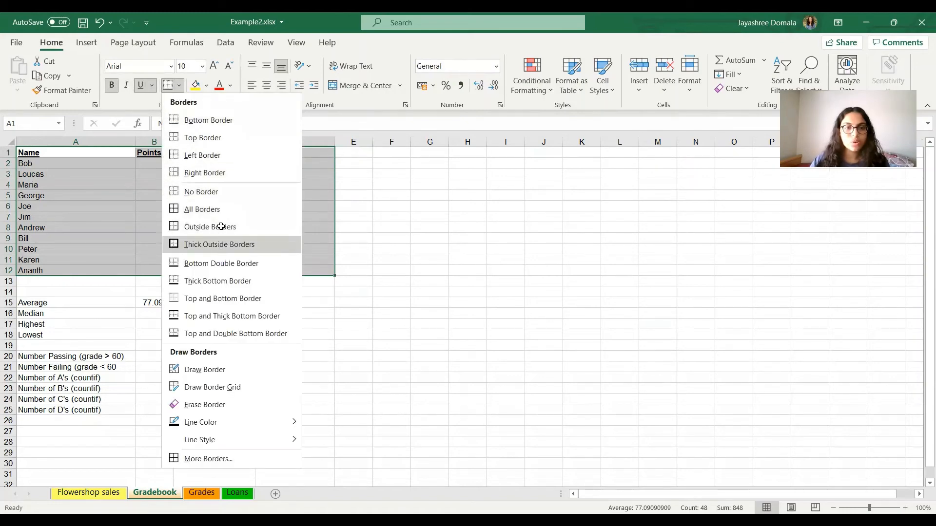
left_click(221, 242)
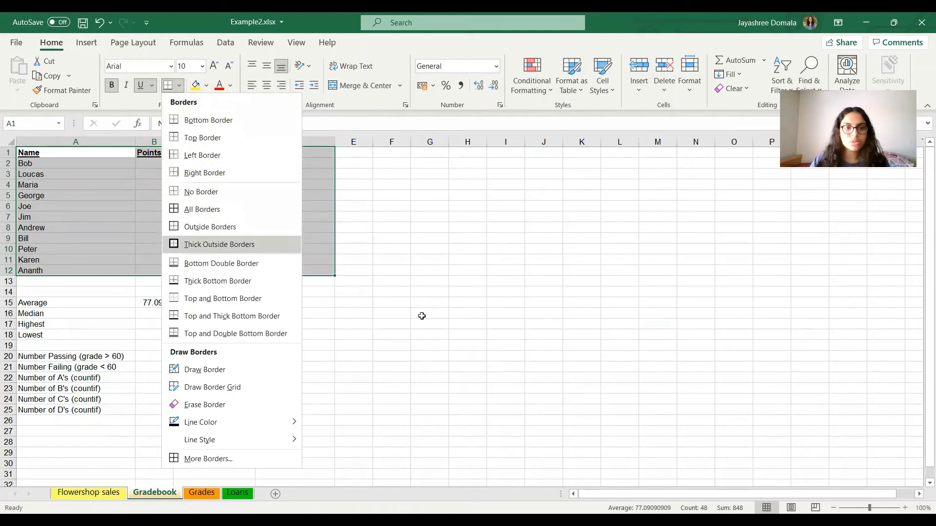
Choose the thin solid border line style and apply Thick Outside Borders to the grade table A1:D12.
left_click(178, 88)
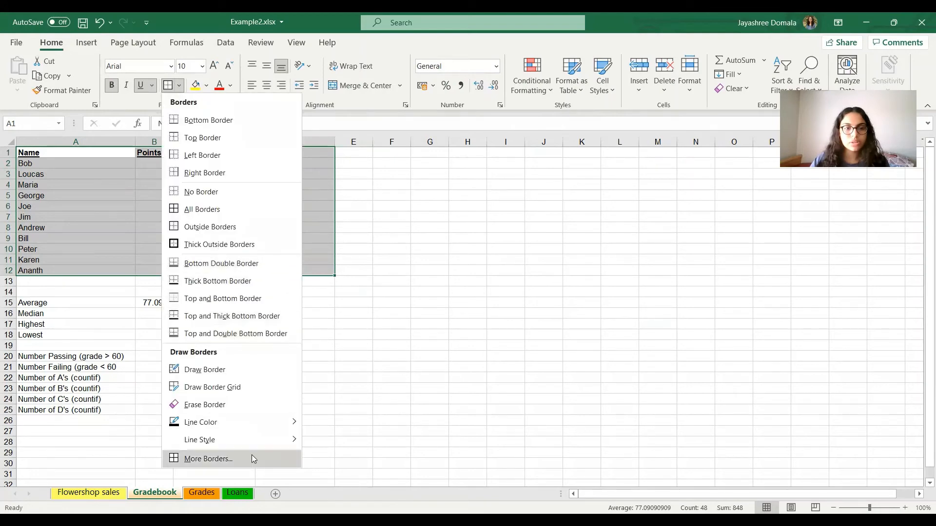
mouse_move(260, 440)
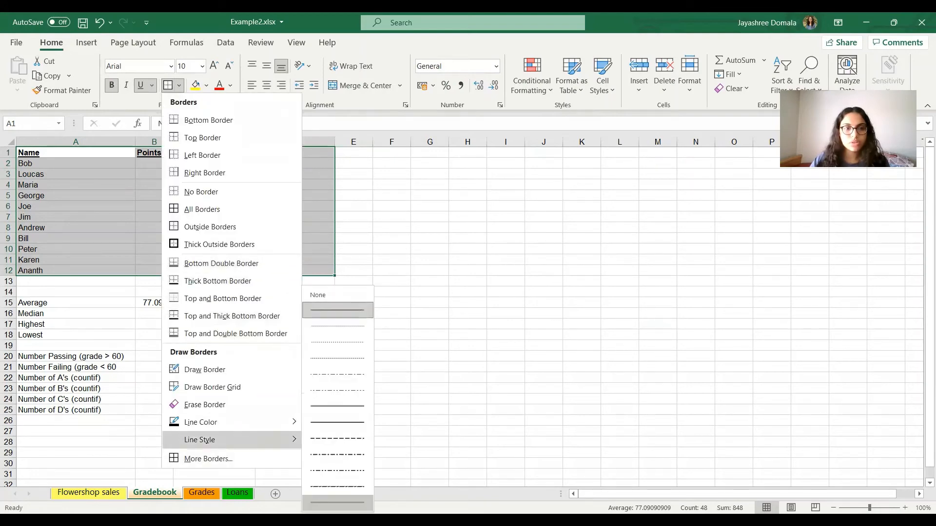
left_click(340, 310)
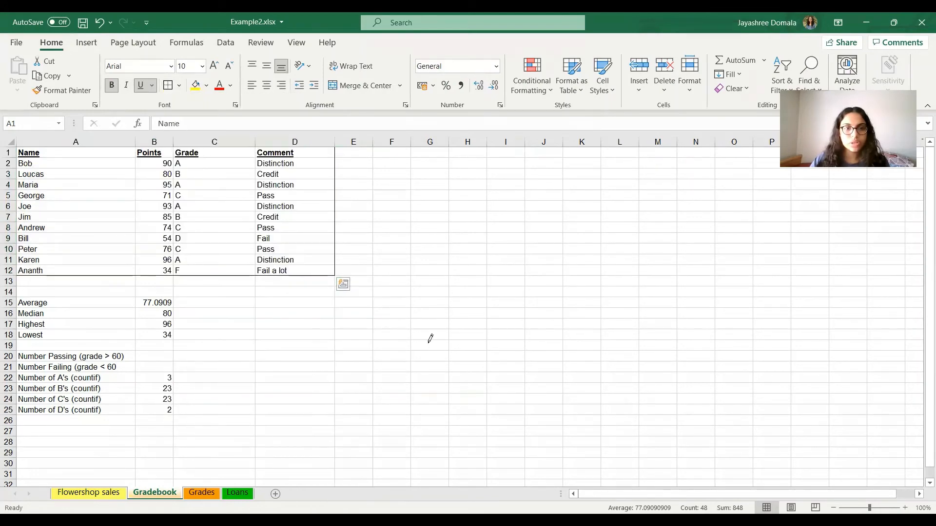
left_click(178, 88)
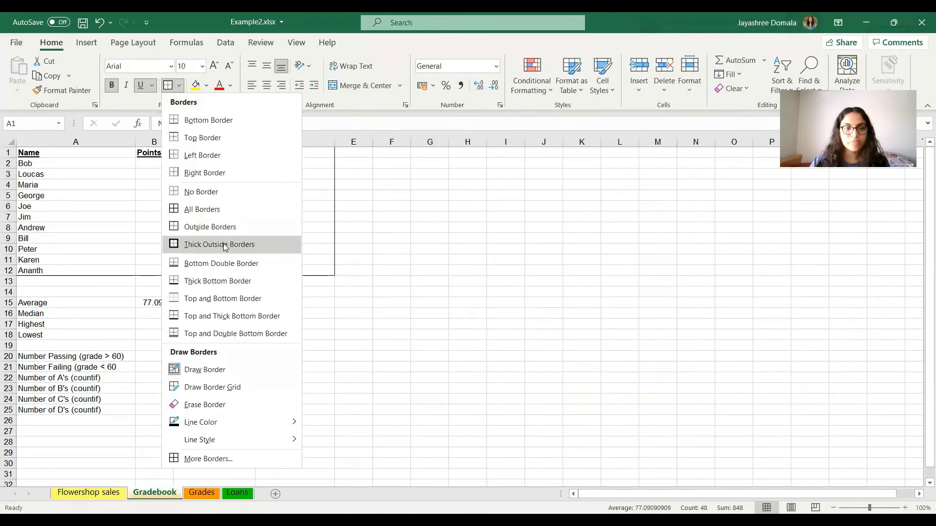
left_click(467, 367)
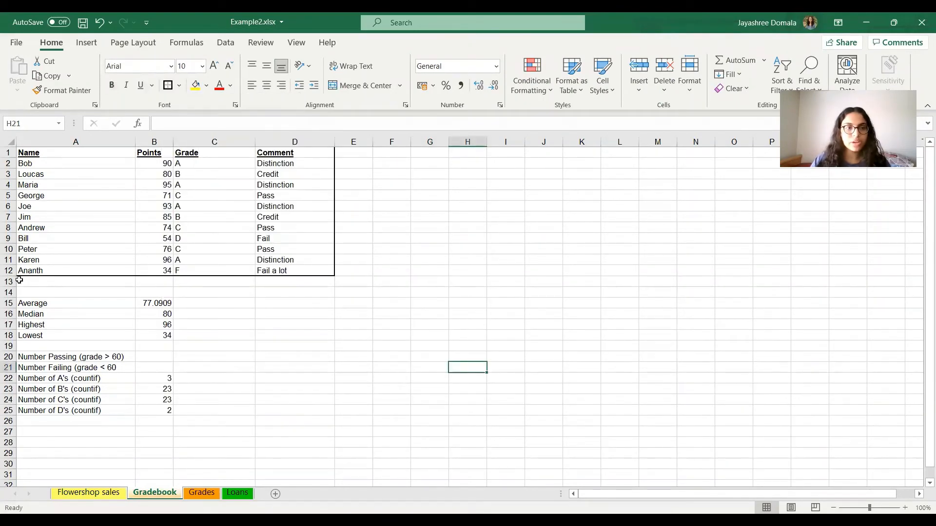
Apply Thick Outside Borders around the statistics block A15:B18 and the counts block A20:B25.
left_click(59, 305)
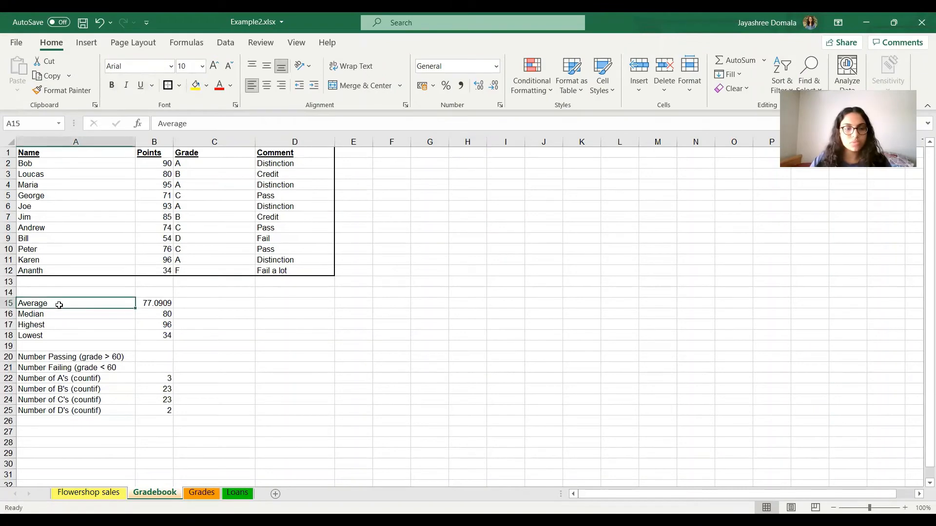
left_click_drag(59, 304, 154, 336)
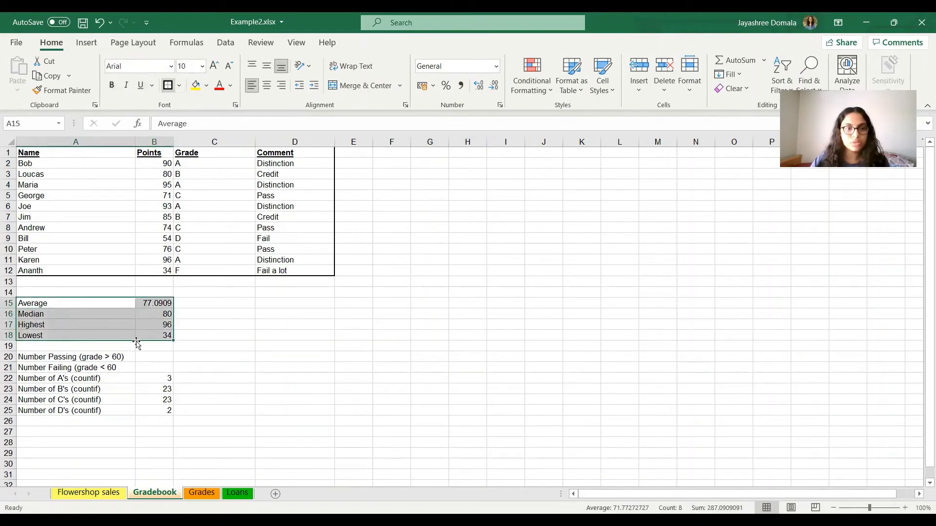
left_click_drag(35, 357, 159, 410)
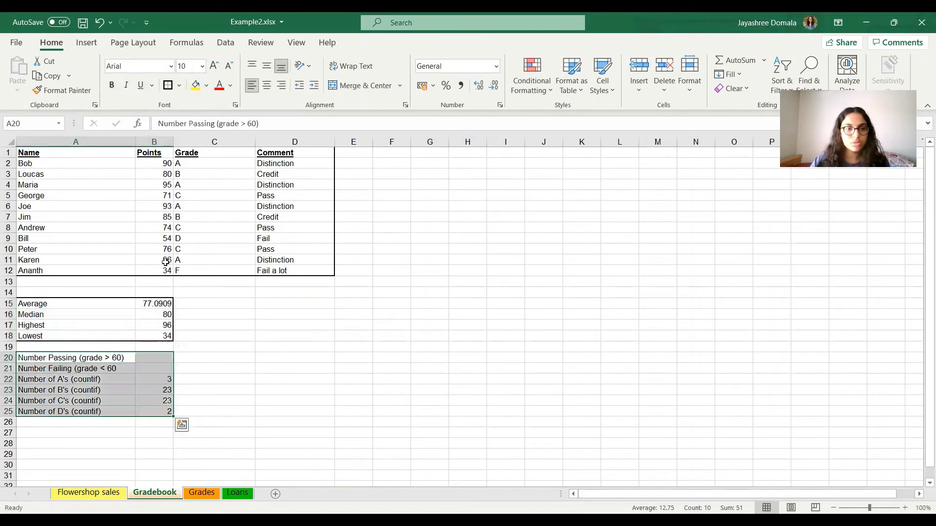
left_click(169, 87)
left_click(465, 390)
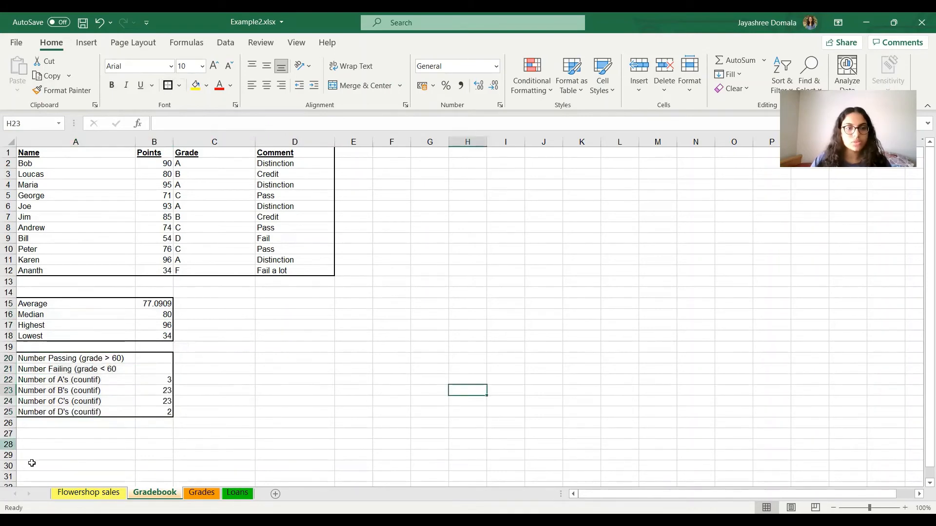
left_click(180, 85)
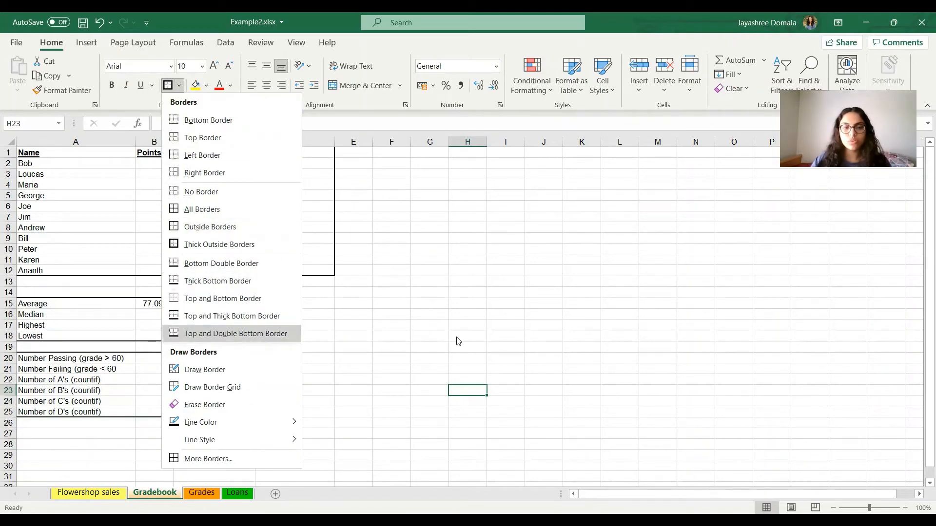
key("Escape")
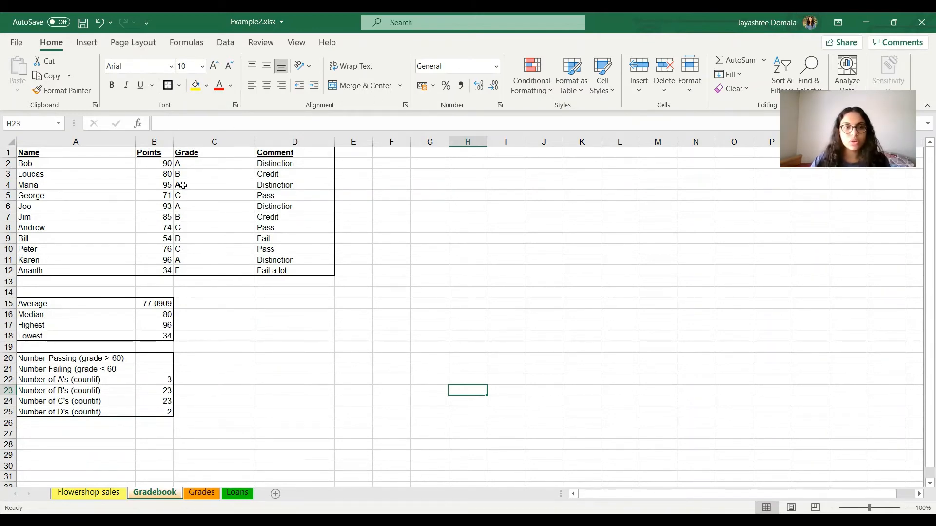
left_click(154, 165)
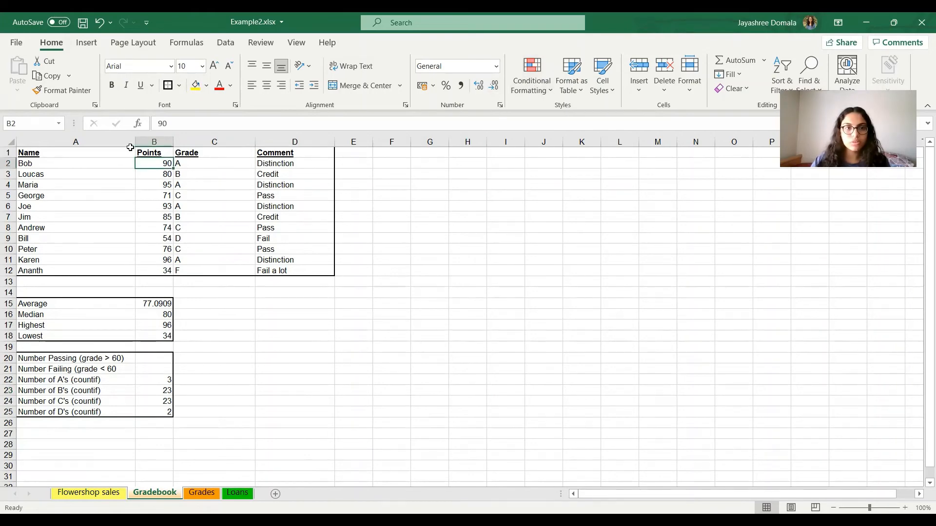
left_click(146, 142)
left_click(258, 312)
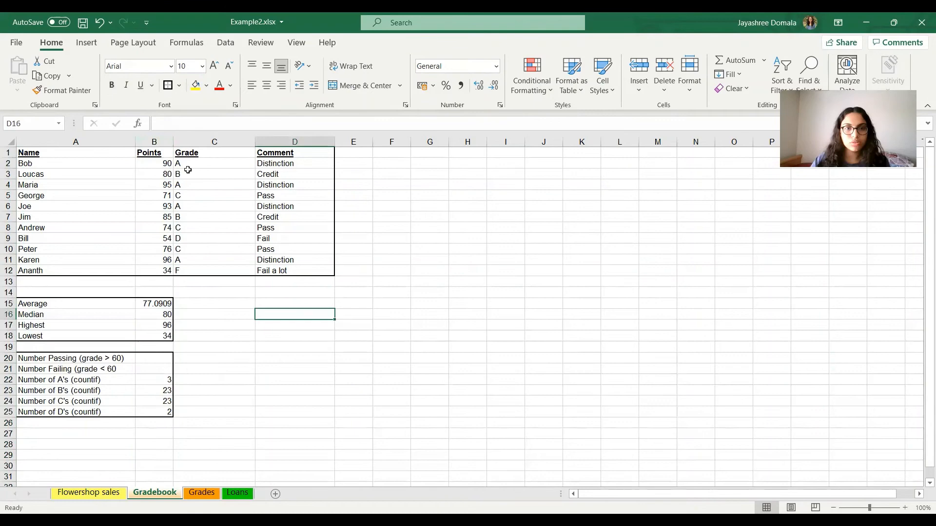
left_click(537, 84)
mouse_move(585, 115)
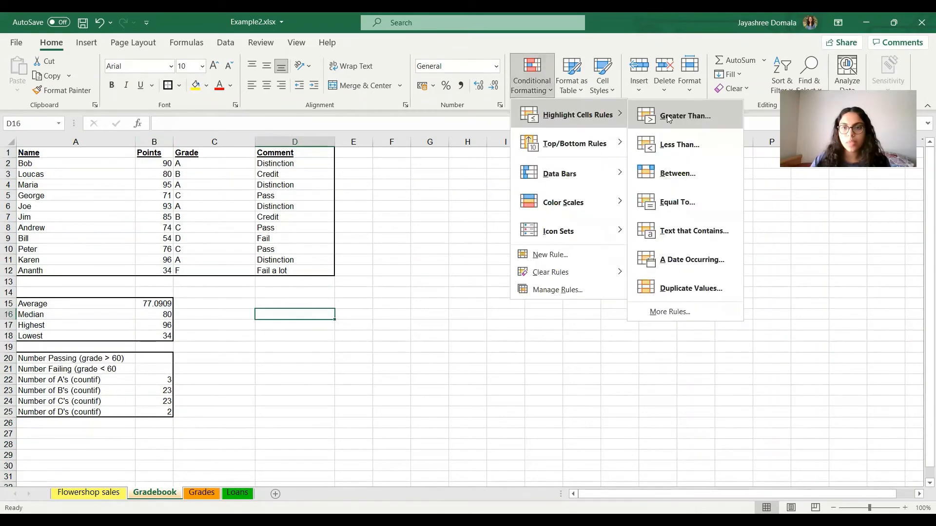
left_click(666, 115)
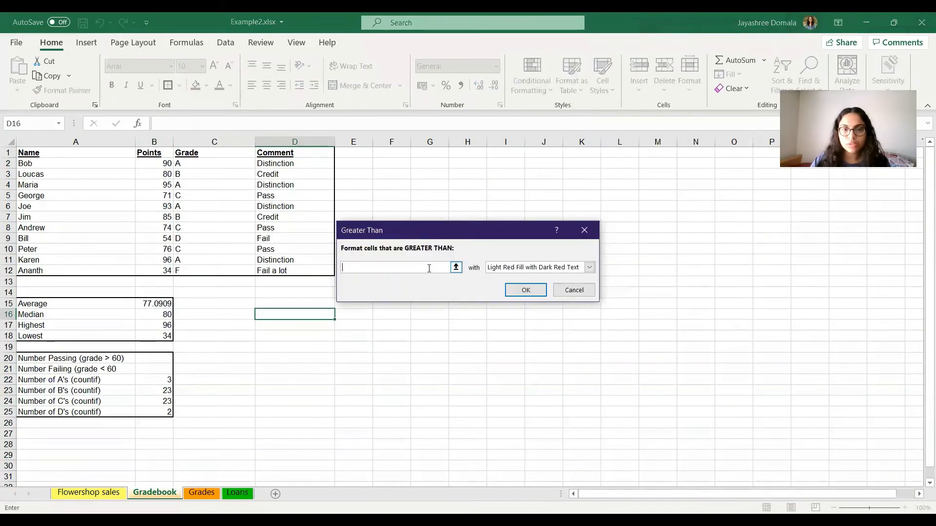
type("80")
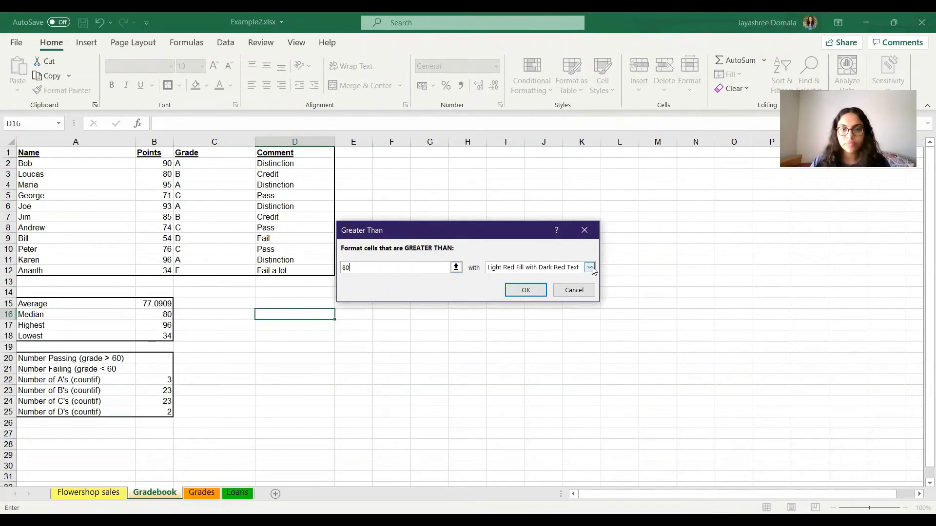
left_click(570, 287)
Add a Greater Than 80 conditional formatting rule with Green Fill with Dark Green Text to the points in B2:B12.
left_click(159, 166)
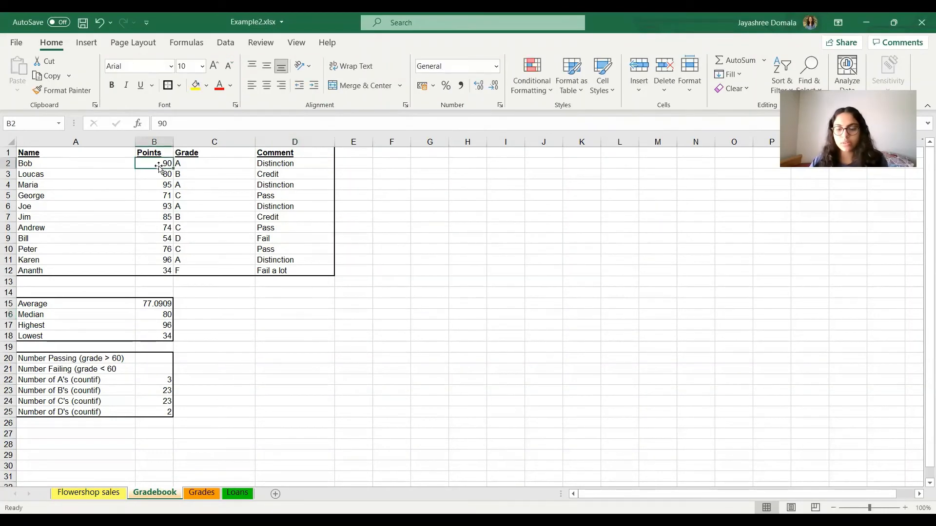
key("shift+Down")
key("shift+Down")
key("shift+Down")
key("shift+Down")
key("shift+Down")
key("shift+Down")
key("shift+Down")
key("shift+Down")
key("shift+Down")
key("shift+Down")
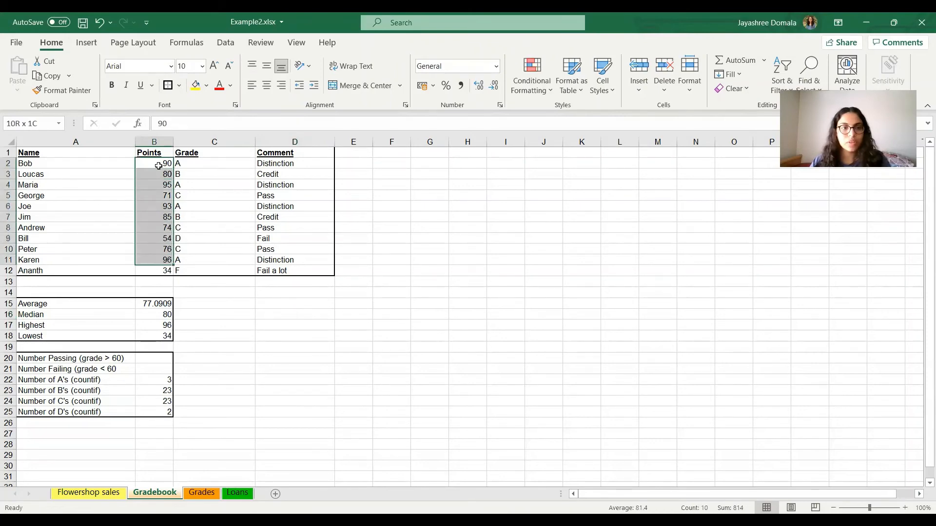
left_click(542, 89)
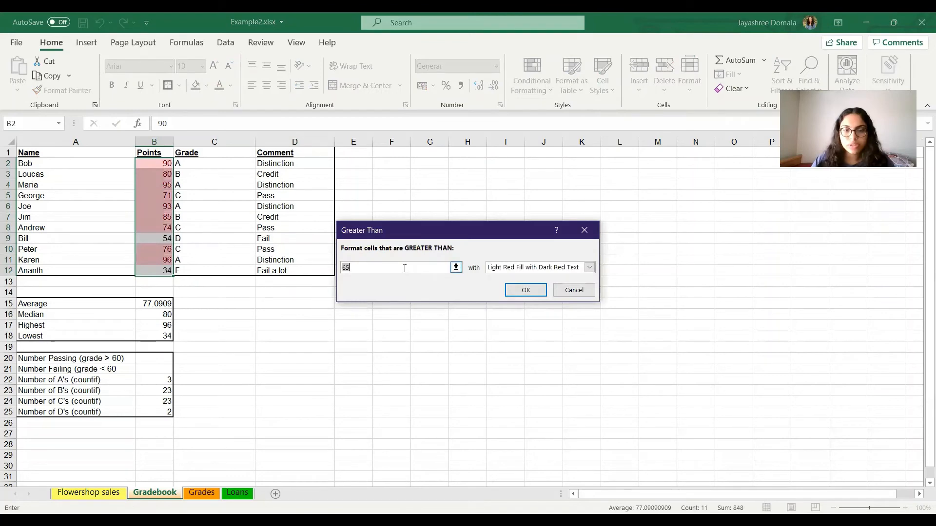
double_click(405, 267)
type("80")
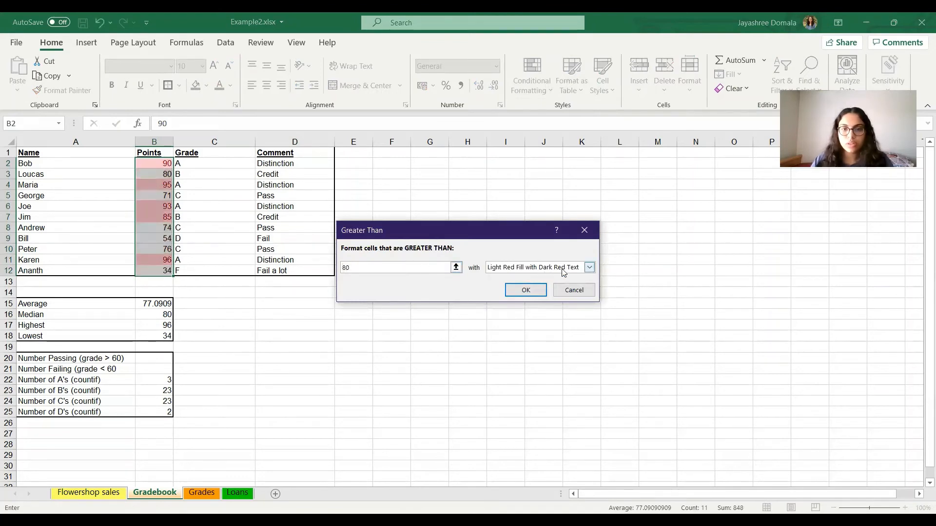
left_click(589, 268)
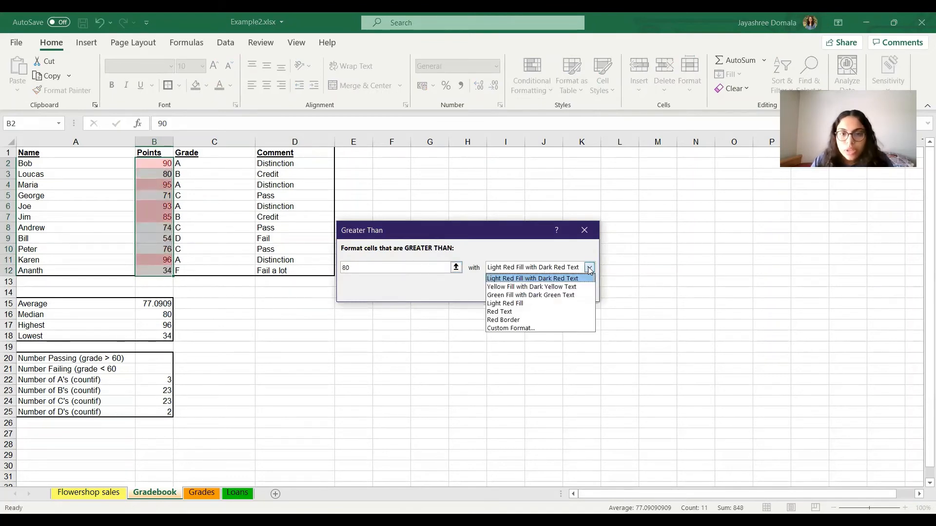
left_click(568, 296)
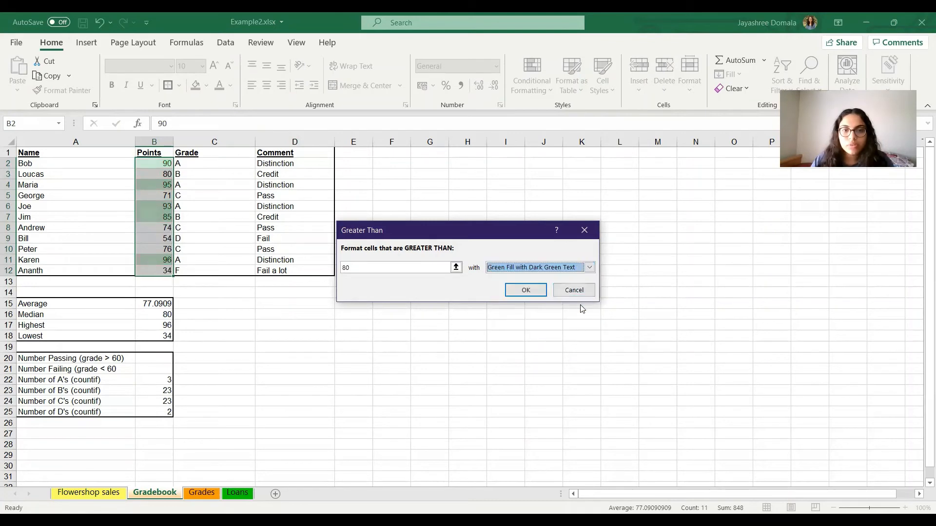
left_click(525, 290)
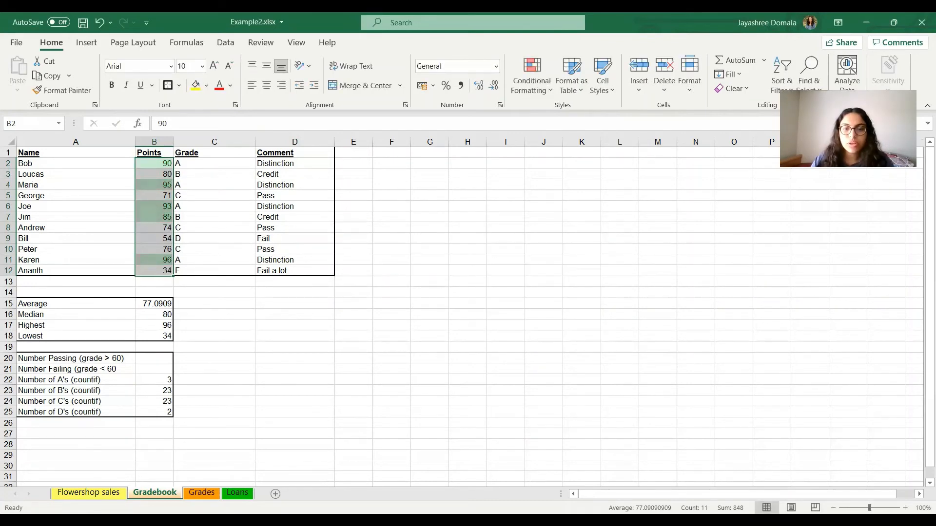
Check the grade ranges in Google Slides, return to Excel and format points Less Than 65 with Light Red Fill with Dark Red Text.
key("alt+Tab")
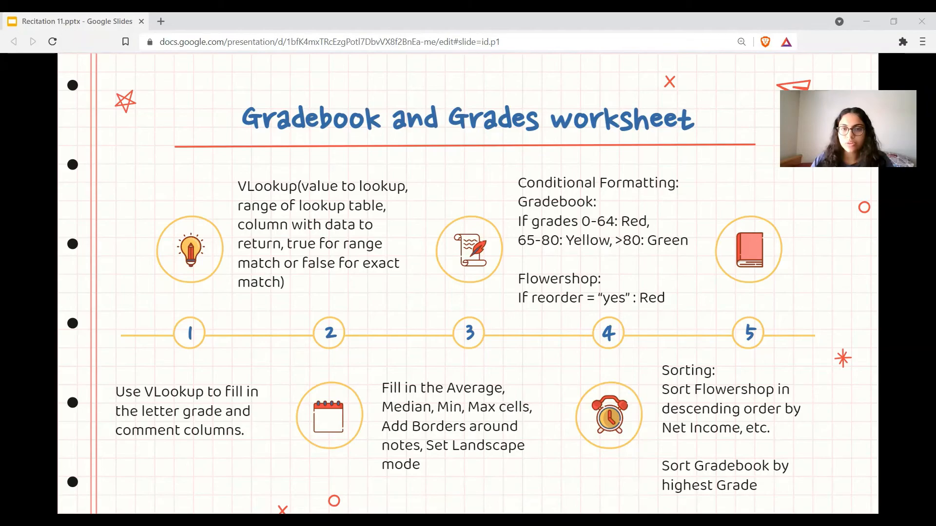
key("alt+Tab")
left_click(542, 86)
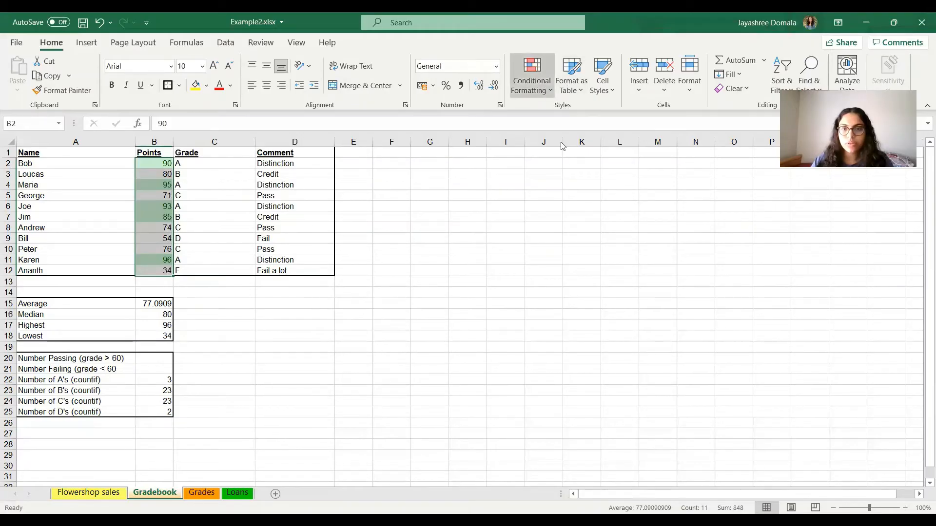
mouse_move(577, 115)
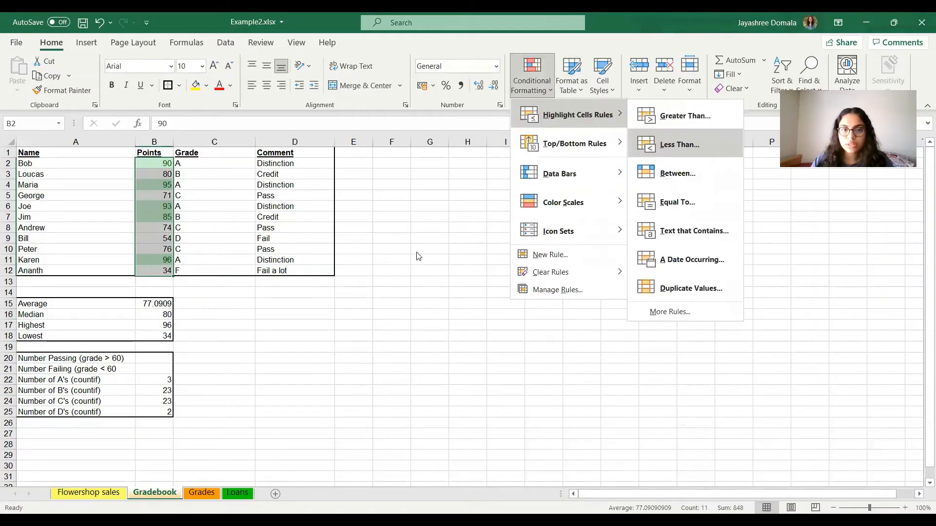
left_click(675, 147)
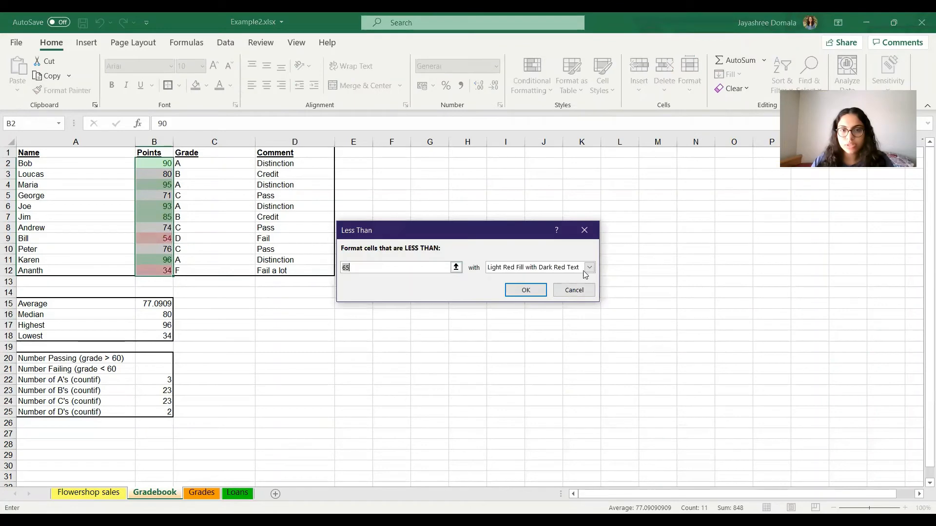
left_click(526, 289)
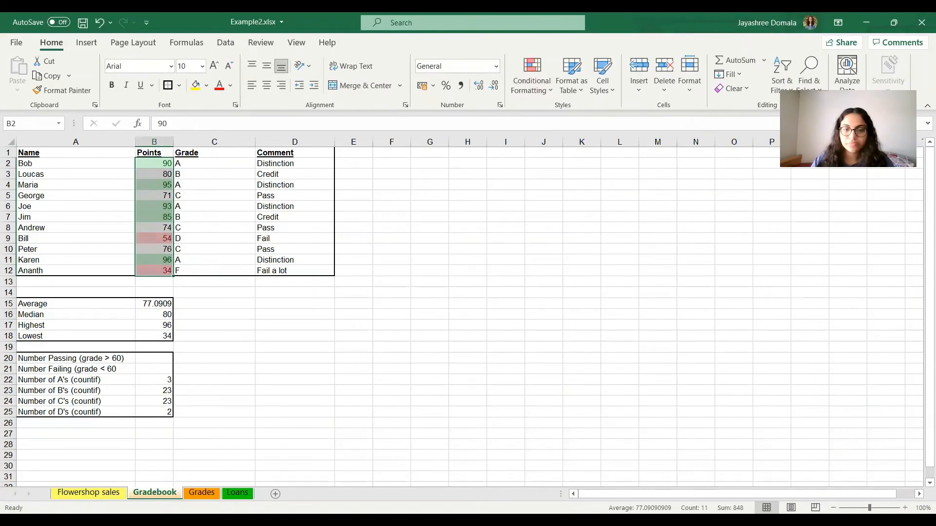
Recheck the ranges in Google Slides, return to Excel and format points Between 65 and 80 with Yellow Fill with Dark Yellow Text.
key("alt+Tab")
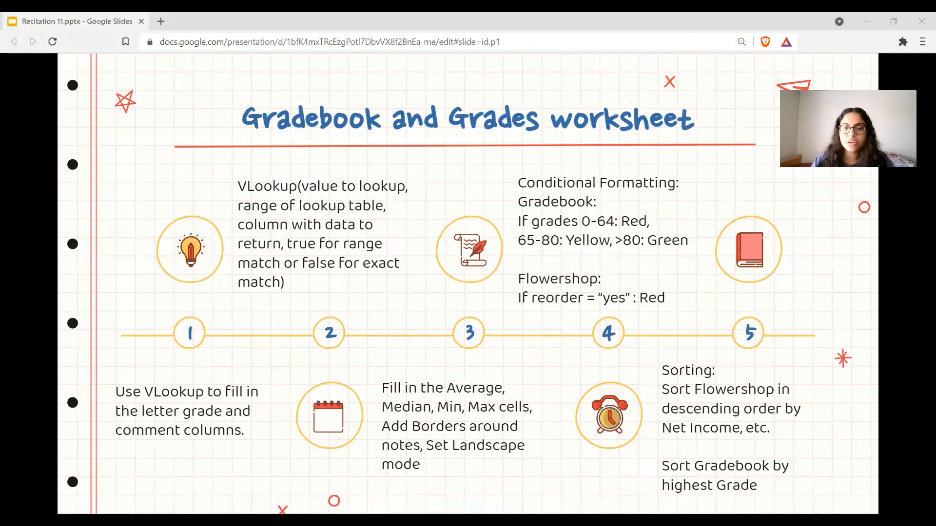
key("alt+Tab")
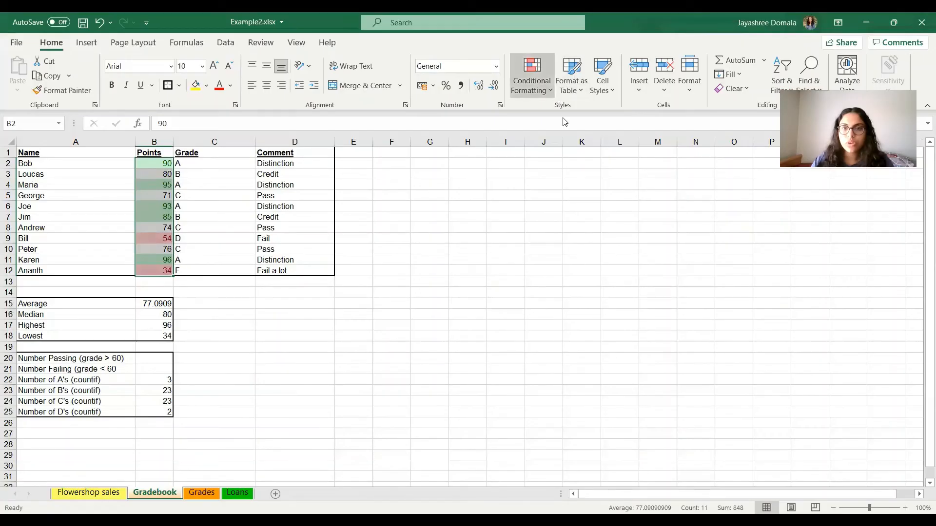
left_click(531, 78)
mouse_move(604, 115)
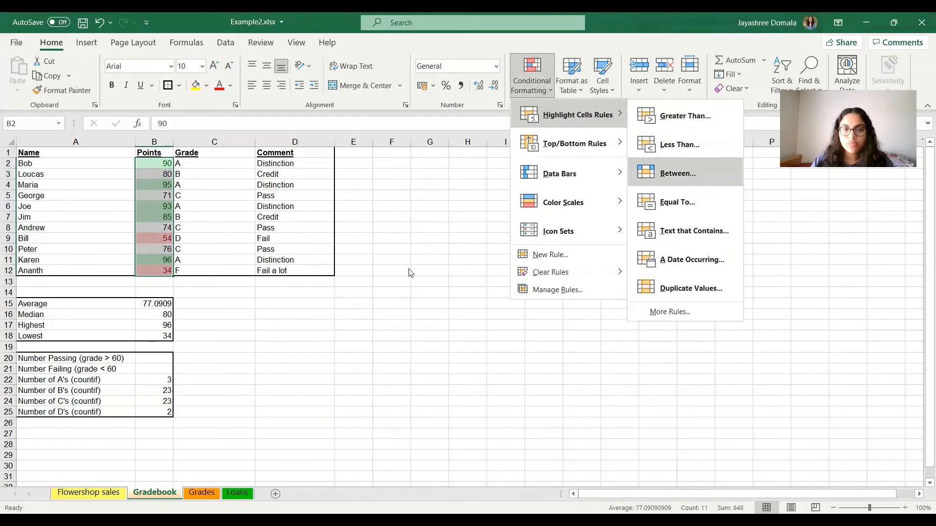
left_click(689, 169)
type("65")
key("Tab")
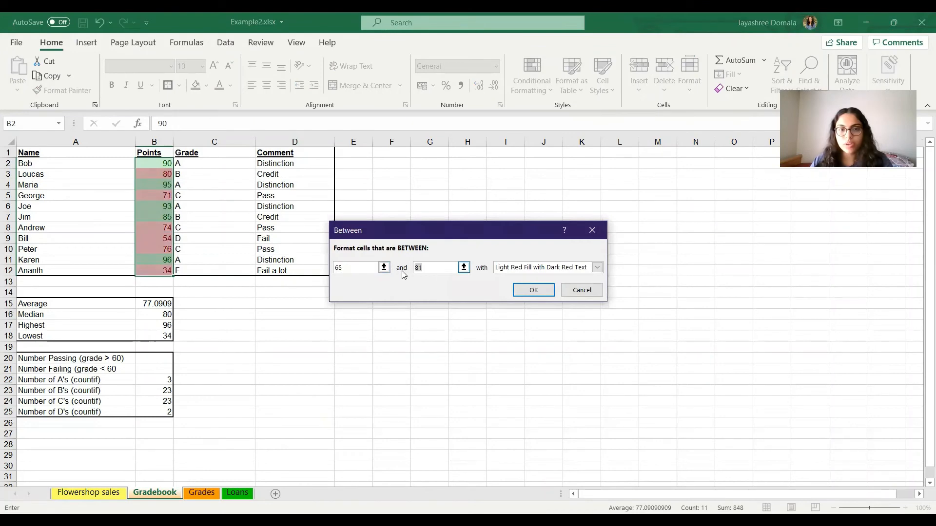
type("80")
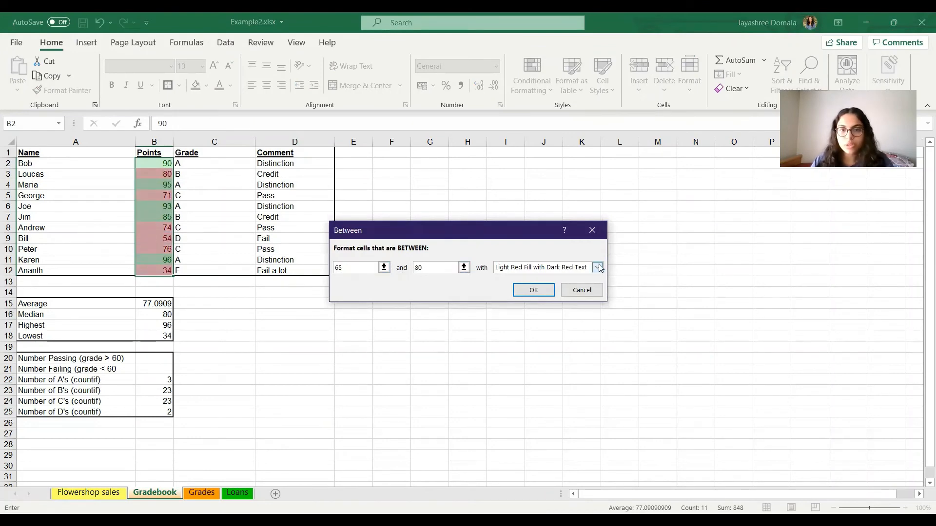
left_click(597, 267)
left_click(558, 287)
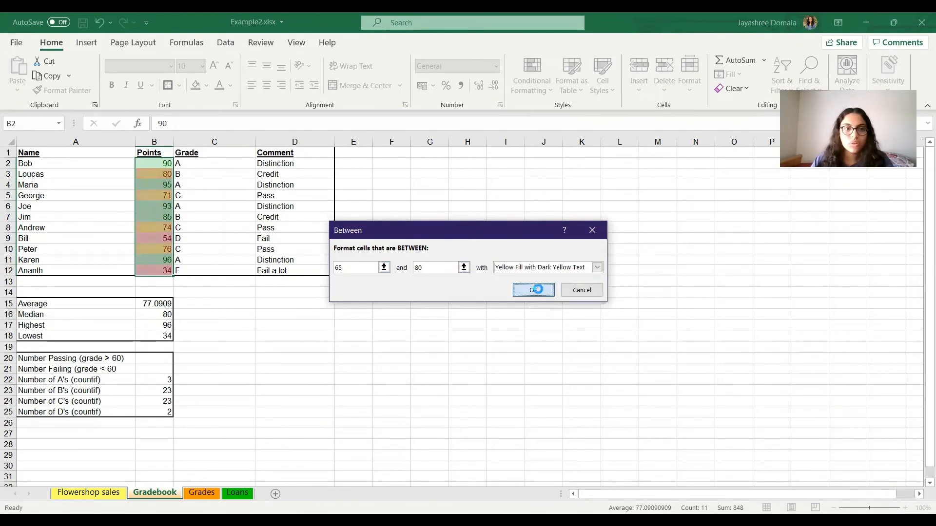
left_click(536, 291)
left_click(445, 383)
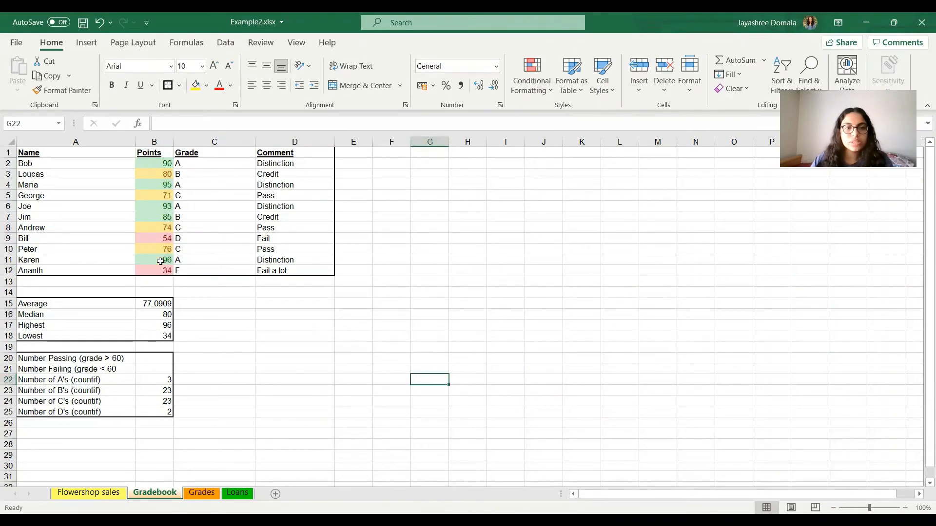
On the Flowershop sales sheet, highlight reorder cells E5:E14 containing the text YES with Light Red Fill with Dark Red Text.
left_click(87, 493)
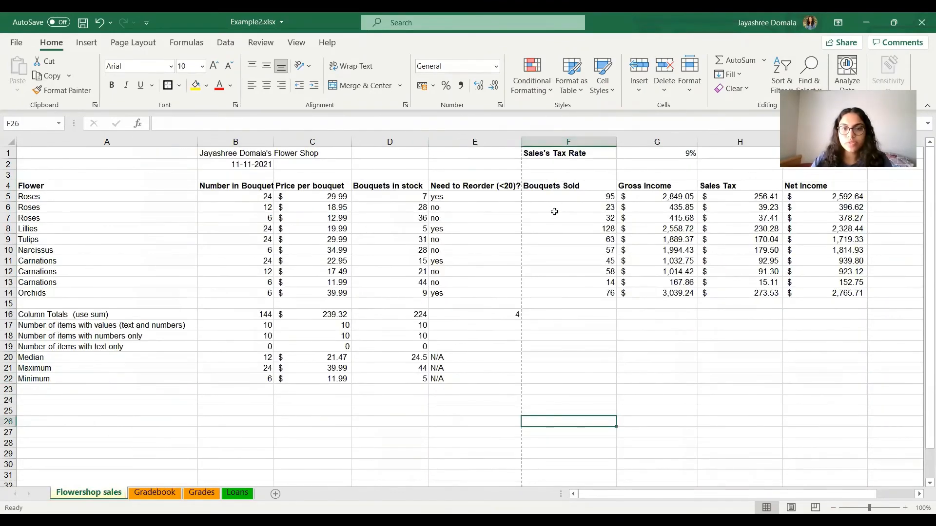
left_click(442, 197)
key("shift+Down")
key("shift+Down")
key("shift+Down")
key("shift+Down")
key("shift+Down")
key("shift+Down")
key("shift+Down")
key("shift+Down")
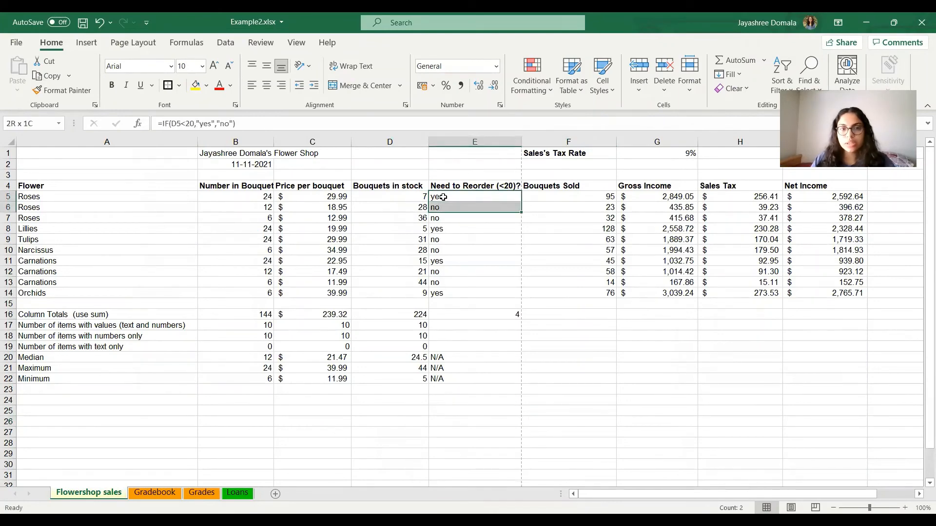
key("shift+Down")
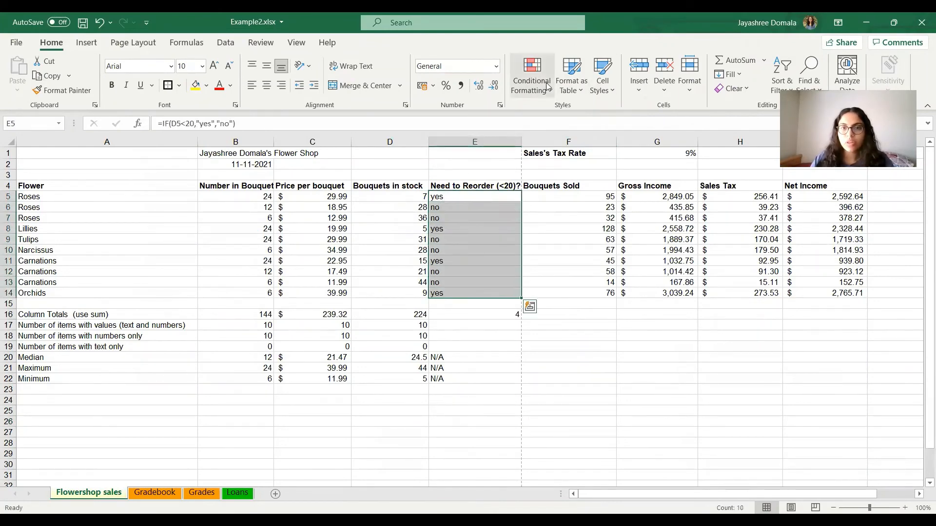
left_click(546, 82)
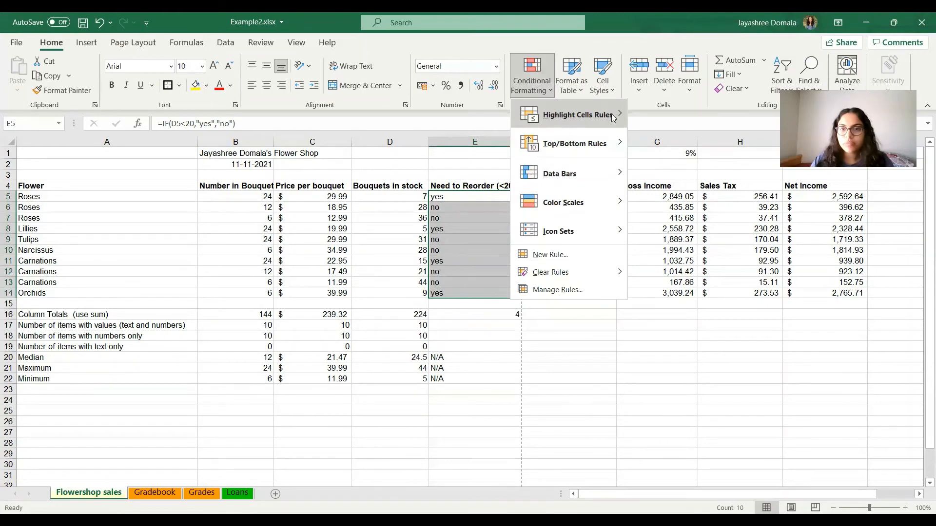
mouse_move(578, 115)
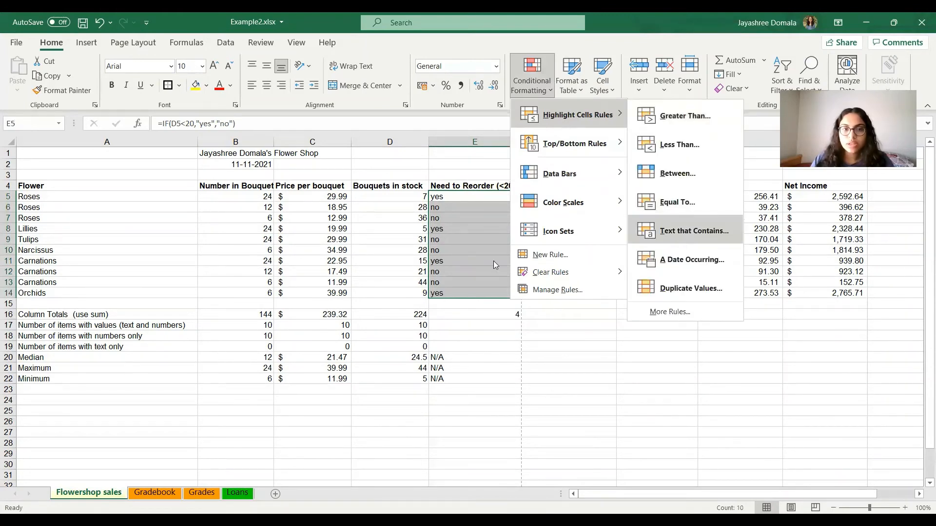
left_click(680, 241)
type("YES")
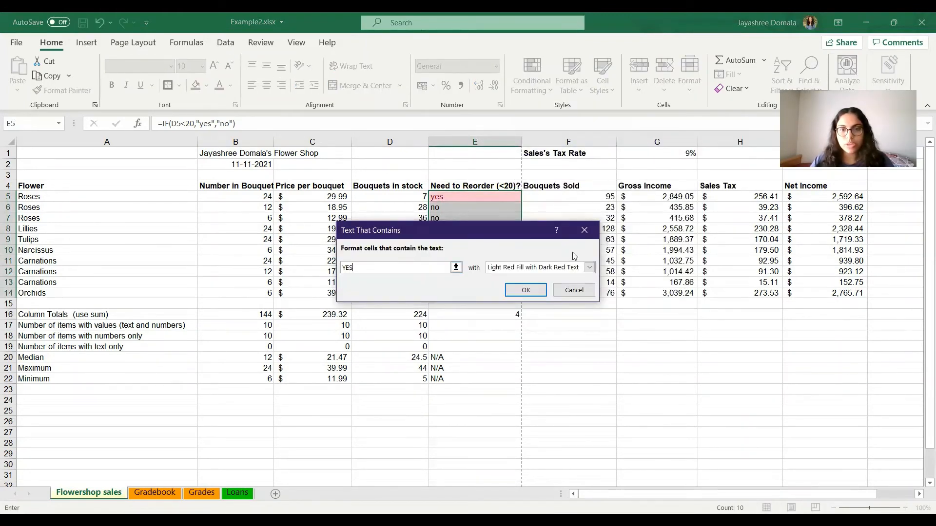
left_click(521, 291)
left_click(610, 420)
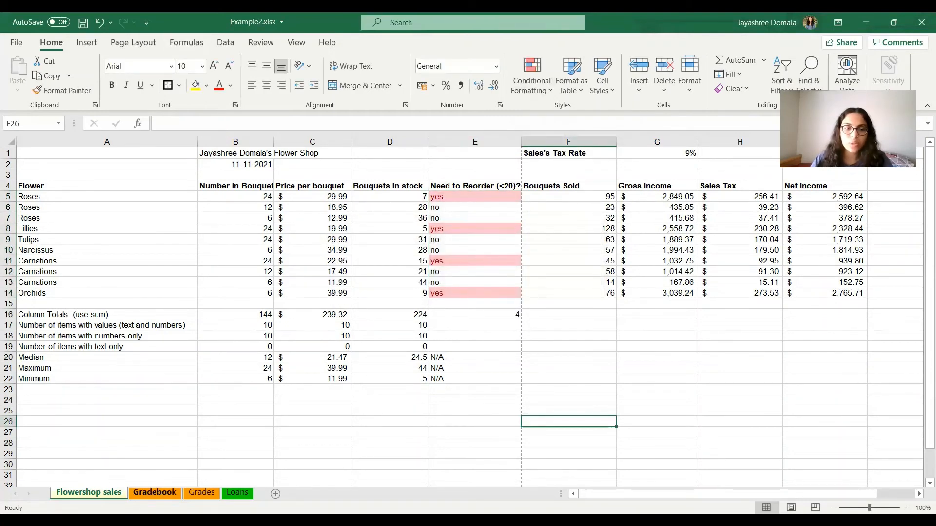
Open the Gradebook sheet, check the sorting task in Google Slides, and return to Excel to sort the grade table A1:D12 ascending by Name.
left_click(154, 493)
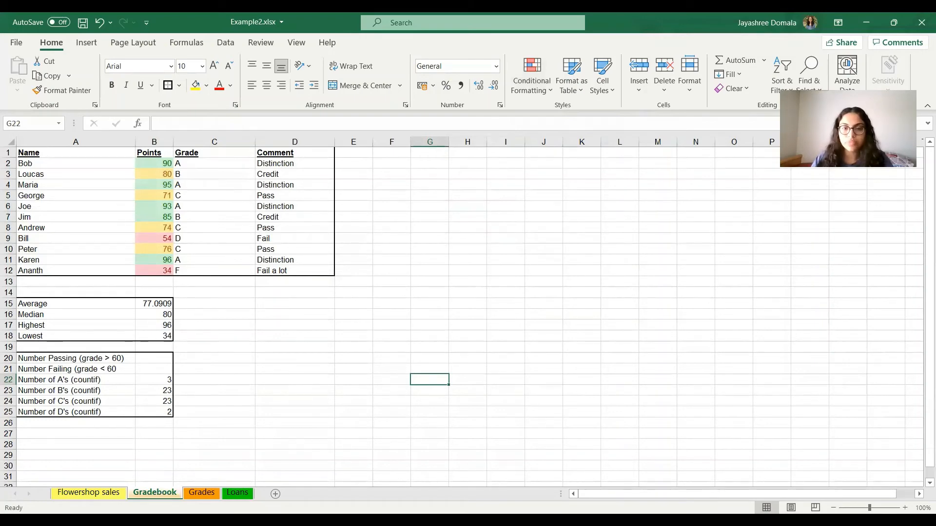
key("alt+Tab")
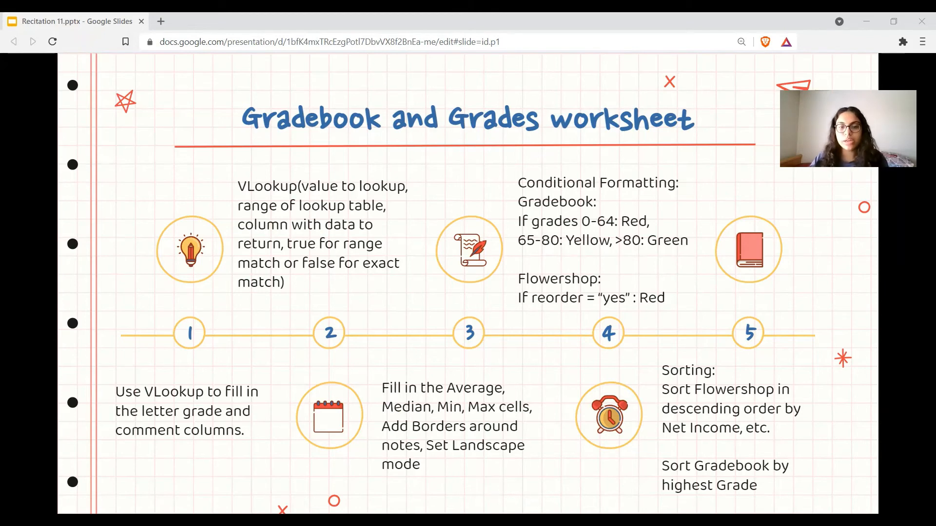
key("alt+Tab")
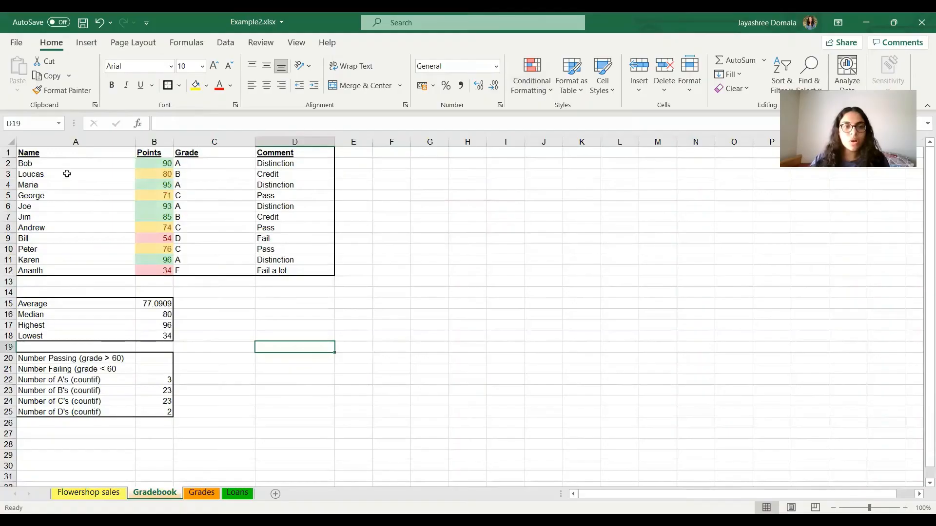
left_click(150, 141)
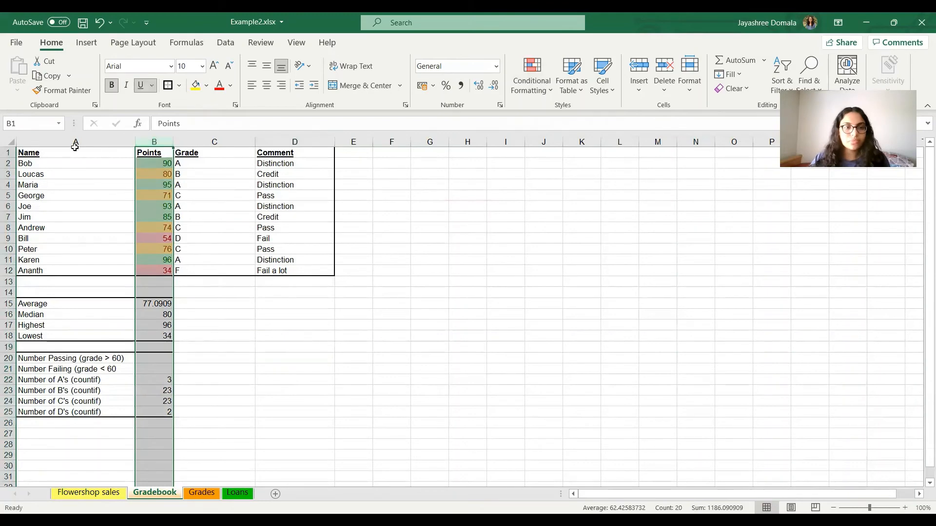
left_click(38, 153)
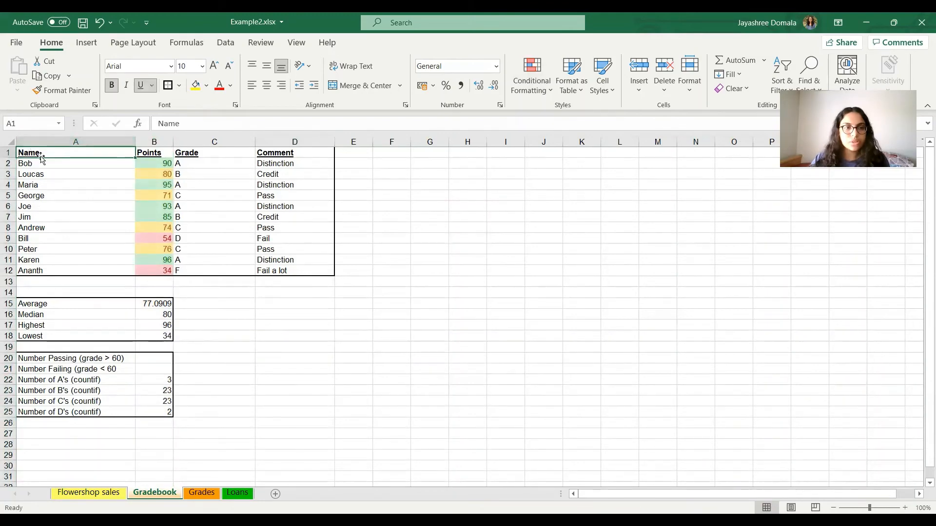
key("shift+Right")
key("shift+Right")
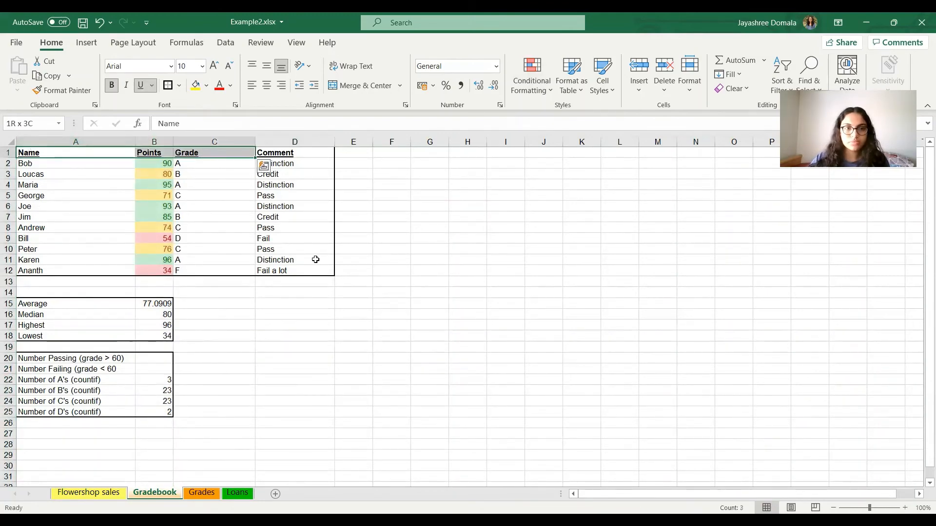
key("shift+Right")
key("shift+Down")
key("shift+Down")
key("shift+Down")
key("shift+Down")
key("shift+Down")
key("shift+Down")
key("shift+Down")
key("shift+Down")
key("shift+Down")
key("shift+Down")
key("shift+Down")
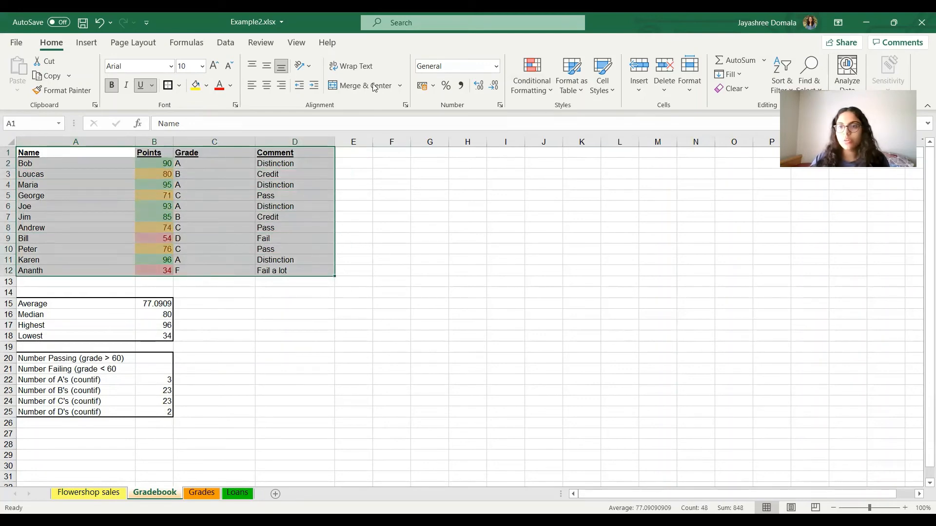
left_click(778, 87)
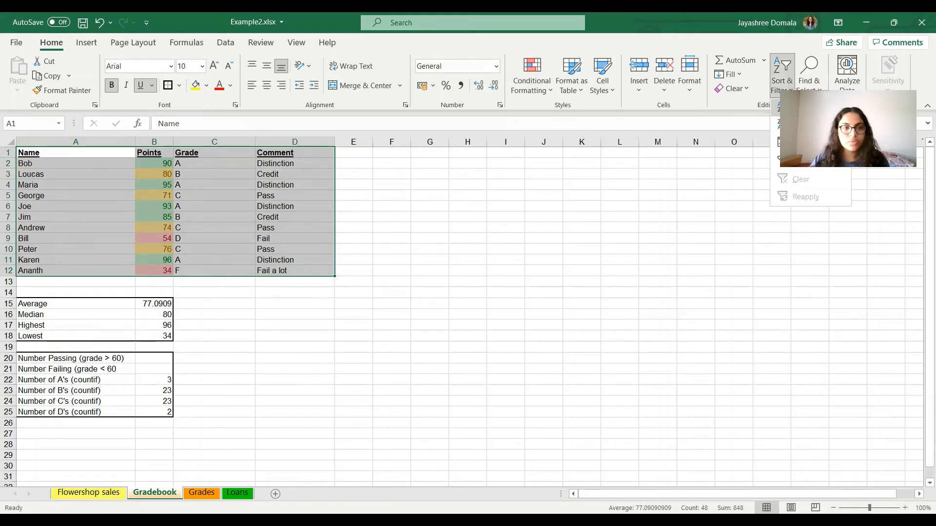
left_click(779, 107)
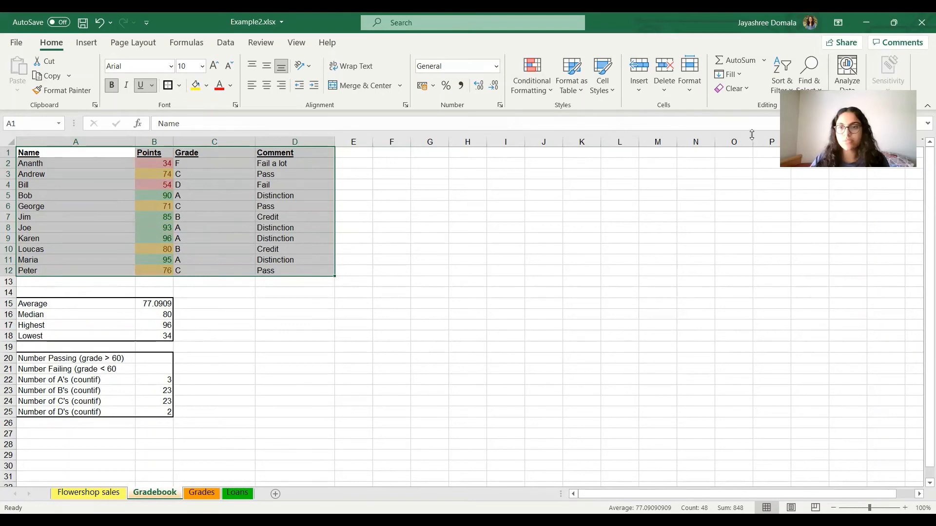
Sort the Gradebook table A1:D12 by Points on cell values from Largest to Smallest, and deselect the range.
left_click(781, 83)
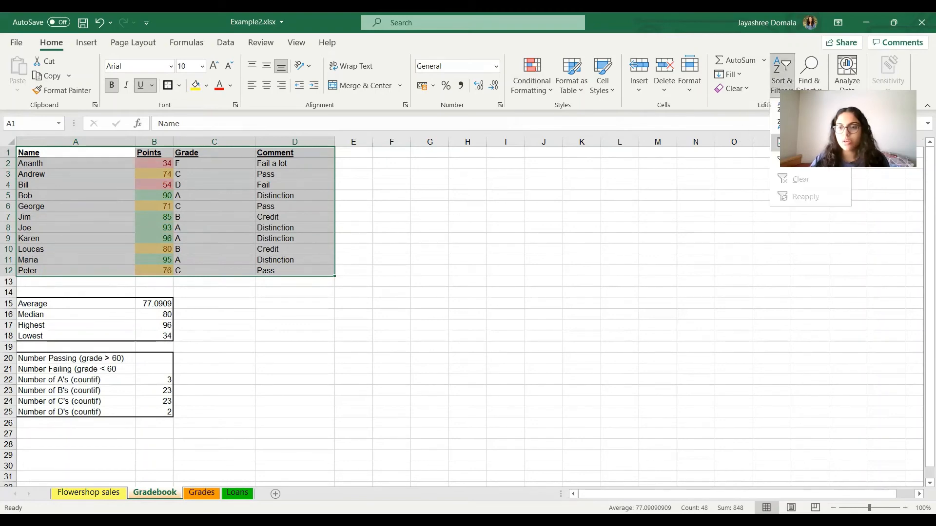
left_click(799, 142)
left_click(400, 225)
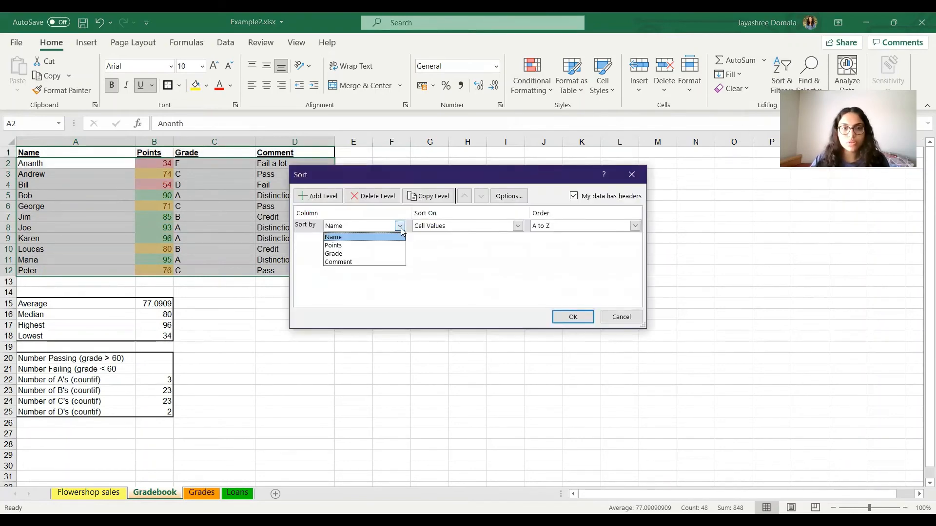
left_click(388, 249)
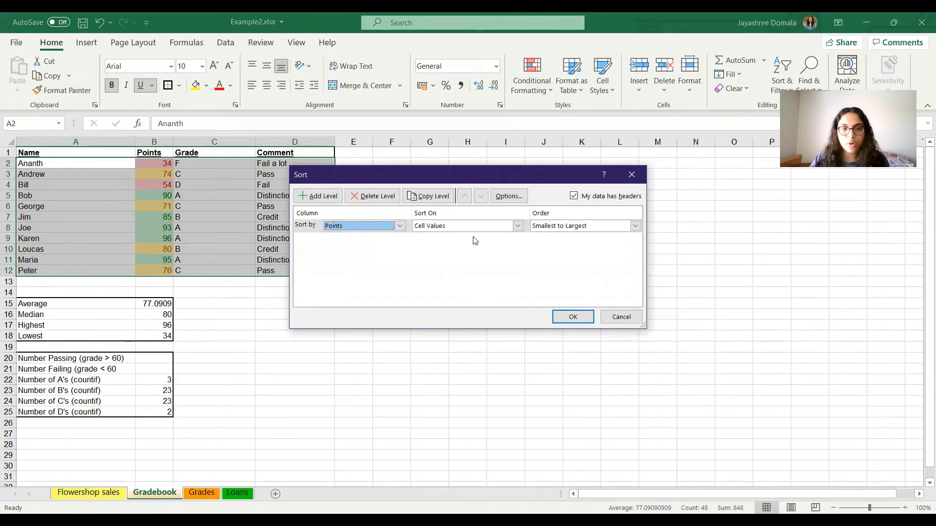
left_click(635, 226)
left_click(561, 247)
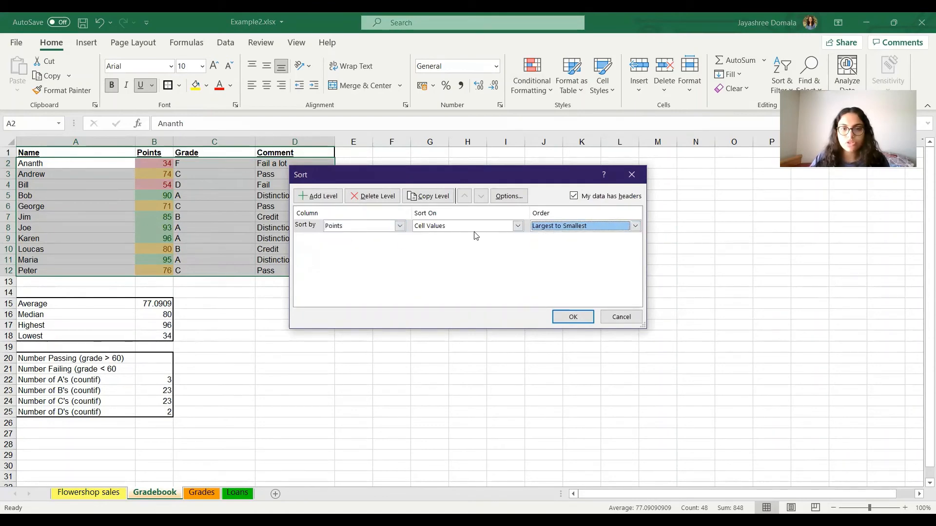
left_click(566, 316)
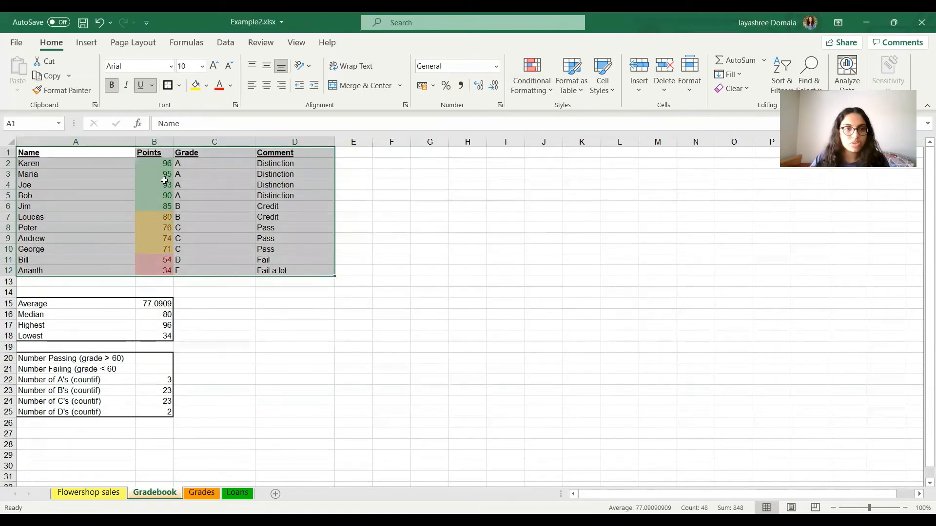
left_click(578, 356)
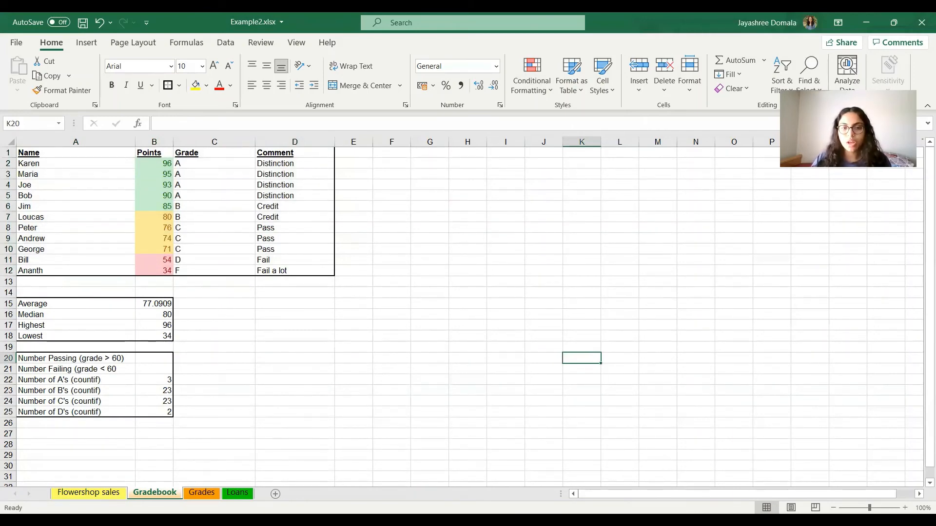
Read the Loans worksheet instructions on the next slide in Google Slides, comparing them with the Loans sheet in Excel.
key("alt+Tab")
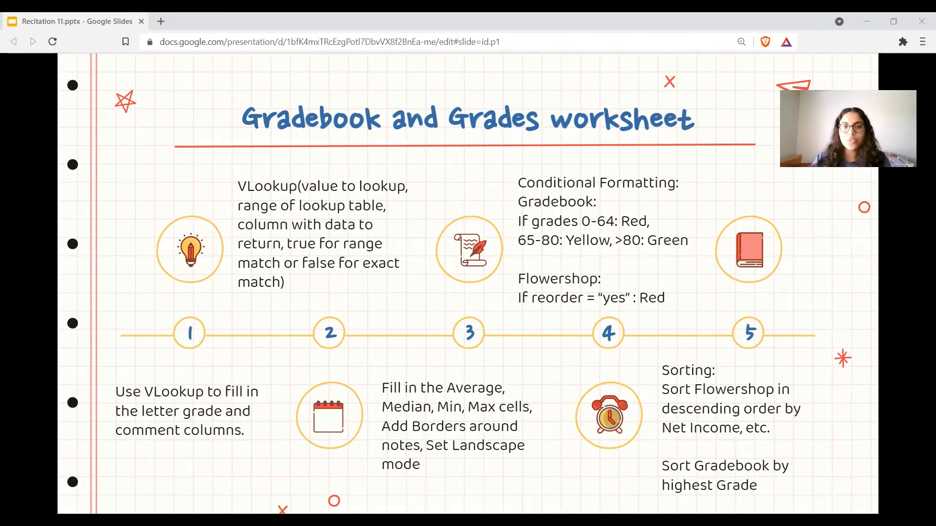
key("Right")
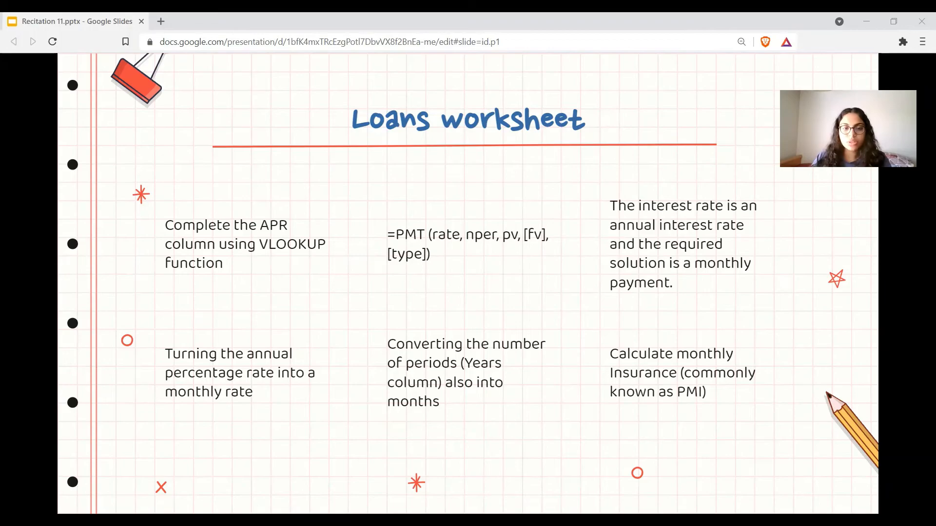
key("alt+Tab")
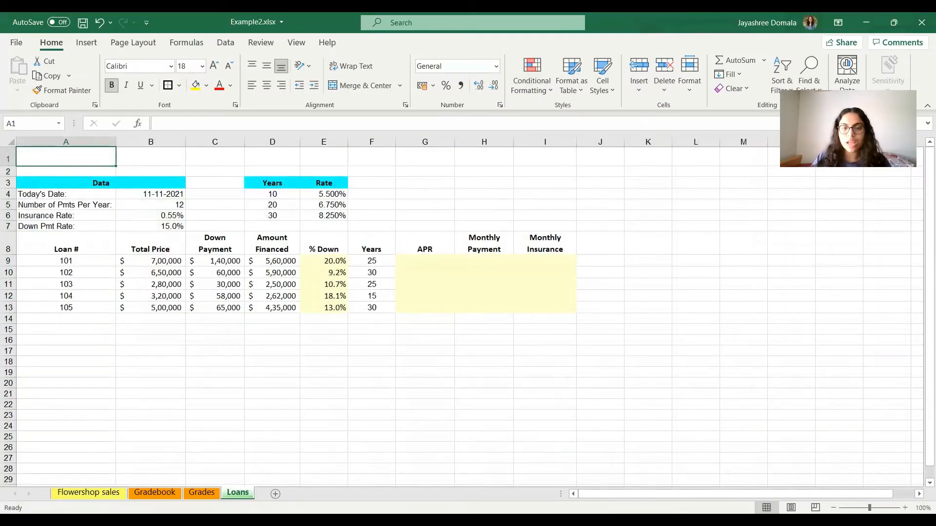
key("alt+Tab")
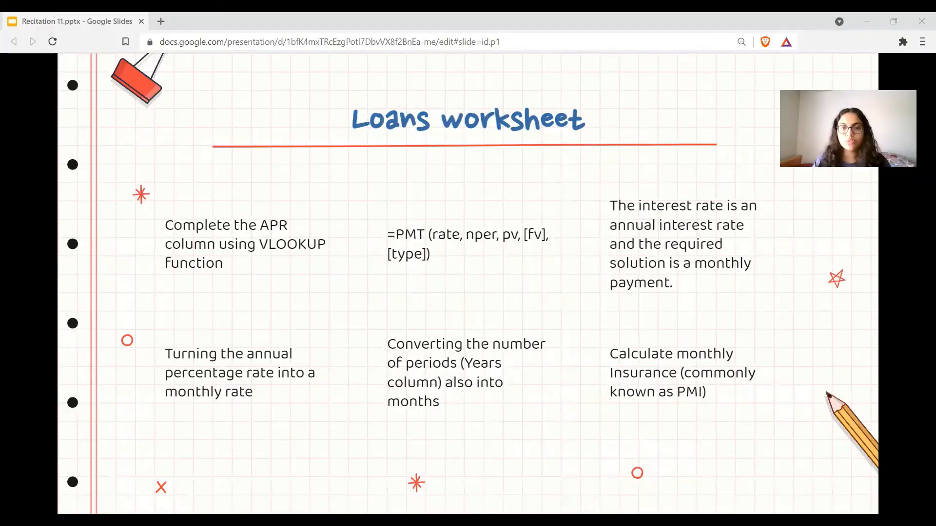